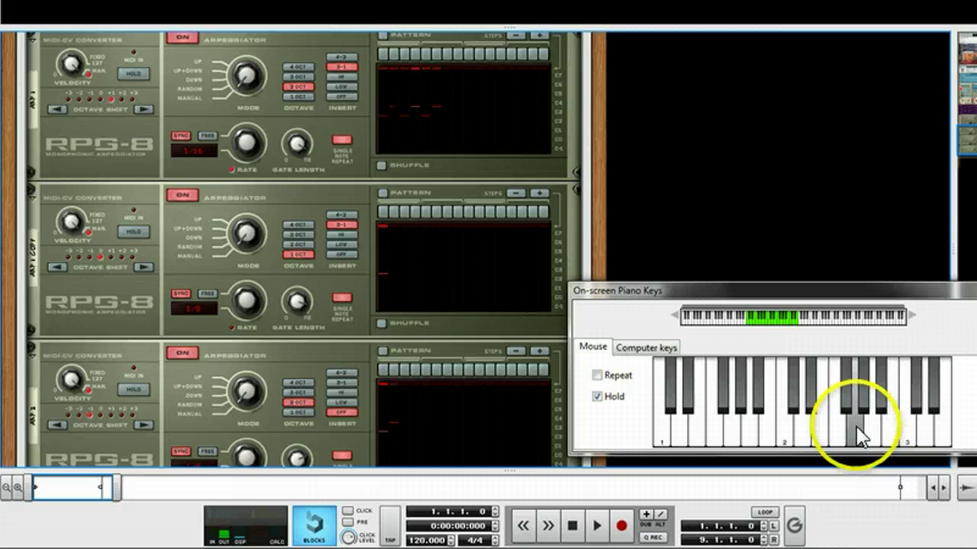
Add the C in octave 2, the F in octave 1 and the E in octave 2 to the held notes.
click(786, 435)
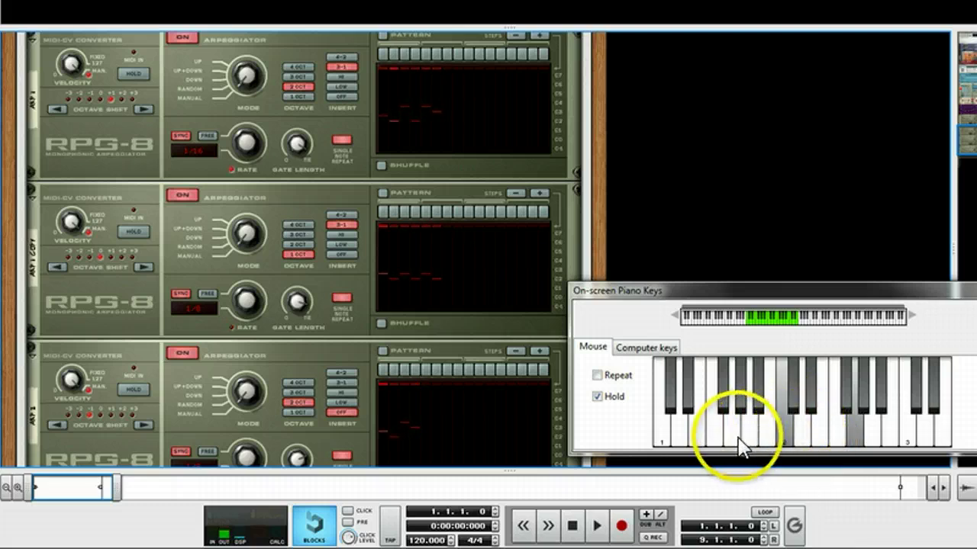
click(711, 445)
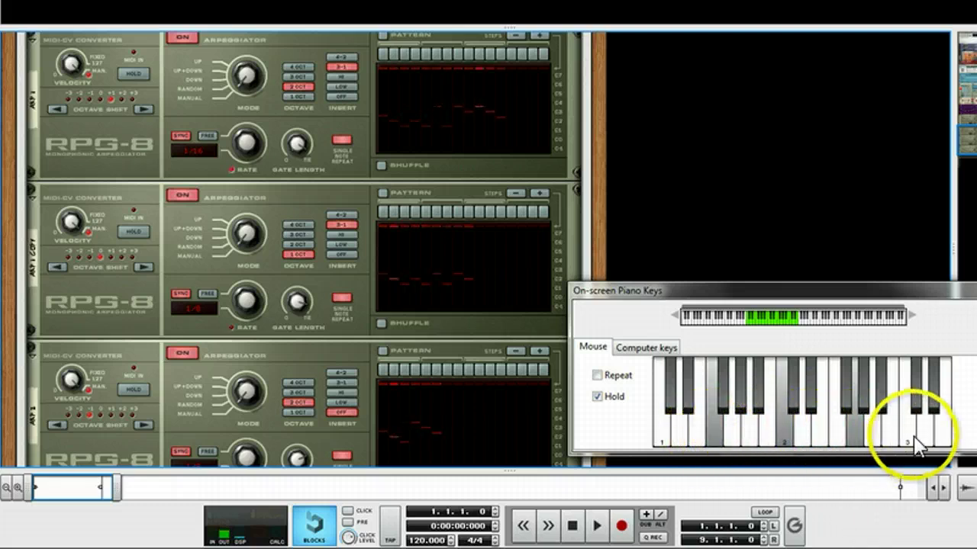
click(817, 442)
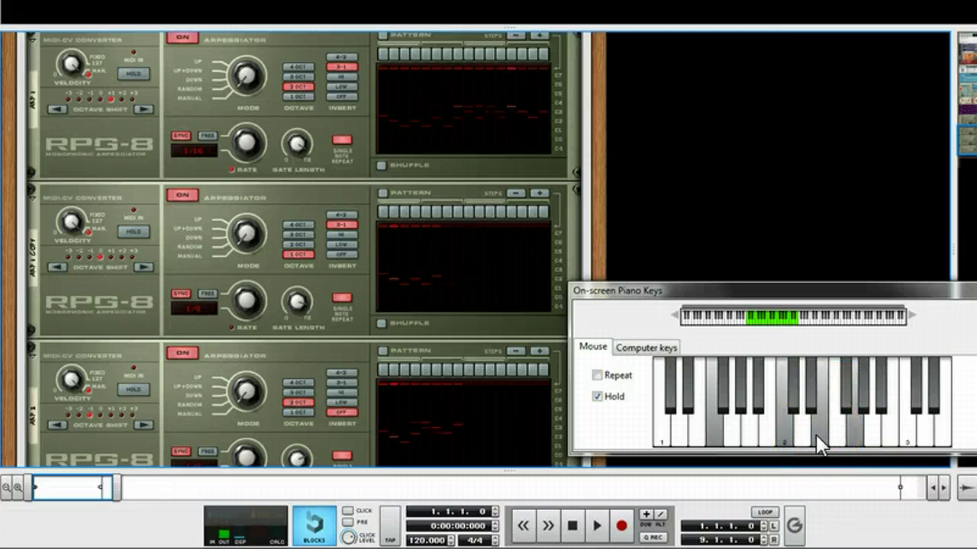
Add the A and the lowest C in octave 1 to the held notes on the on-screen piano.
click(777, 410)
click(751, 441)
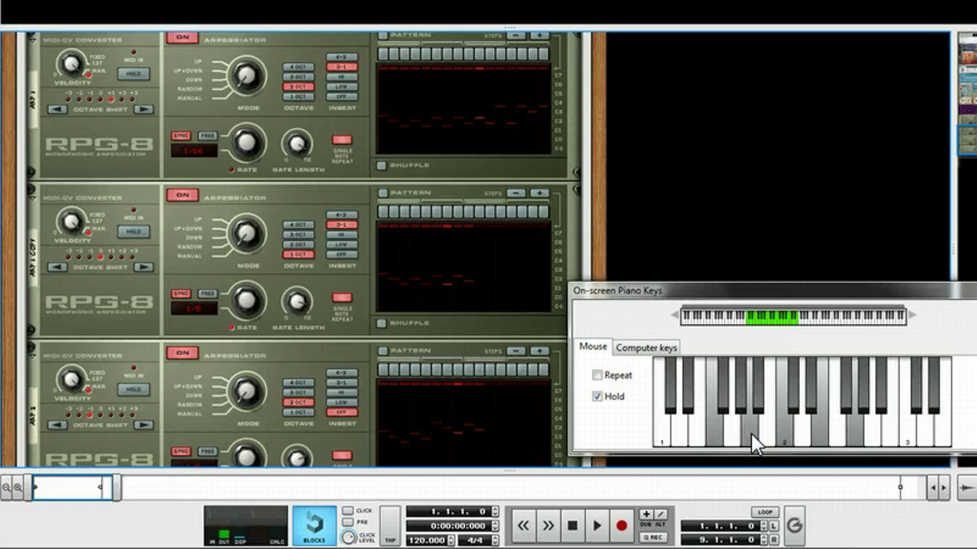
click(742, 431)
click(660, 447)
click(662, 444)
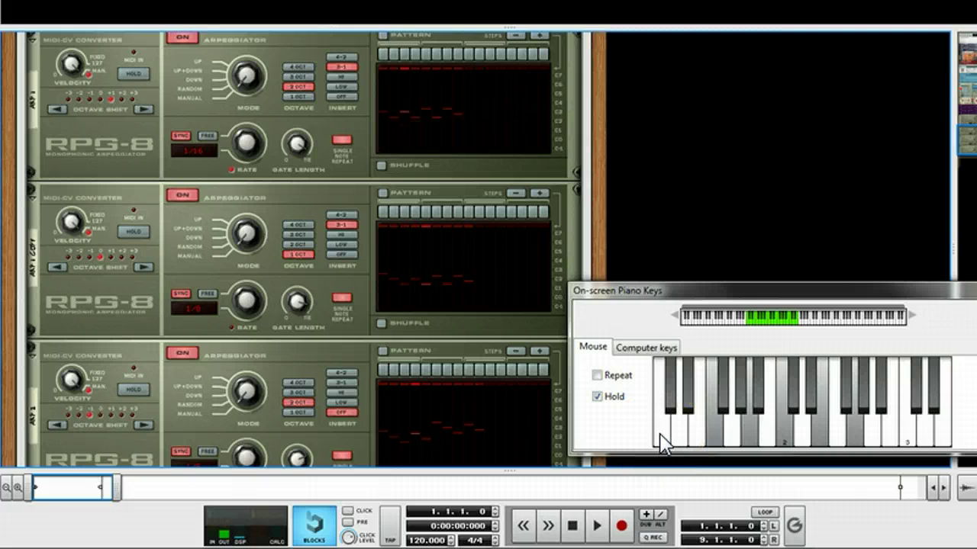
click(662, 445)
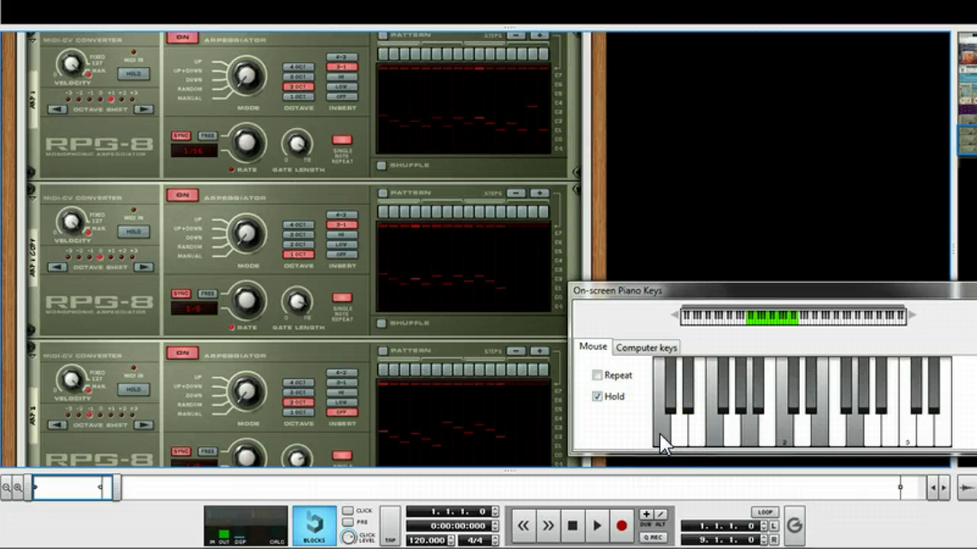
Hold the B in octave 1 and release the C in octave 2 on the on-screen piano.
click(703, 440)
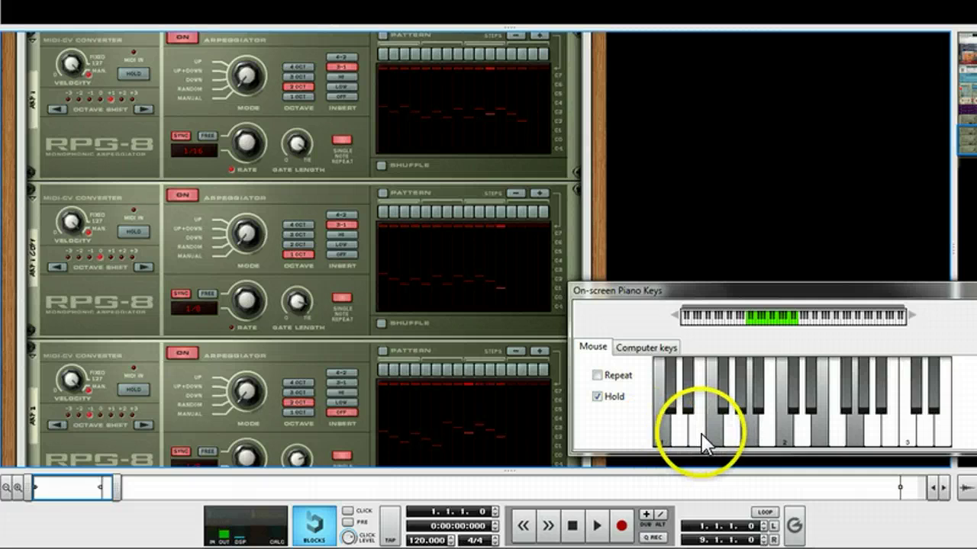
click(752, 441)
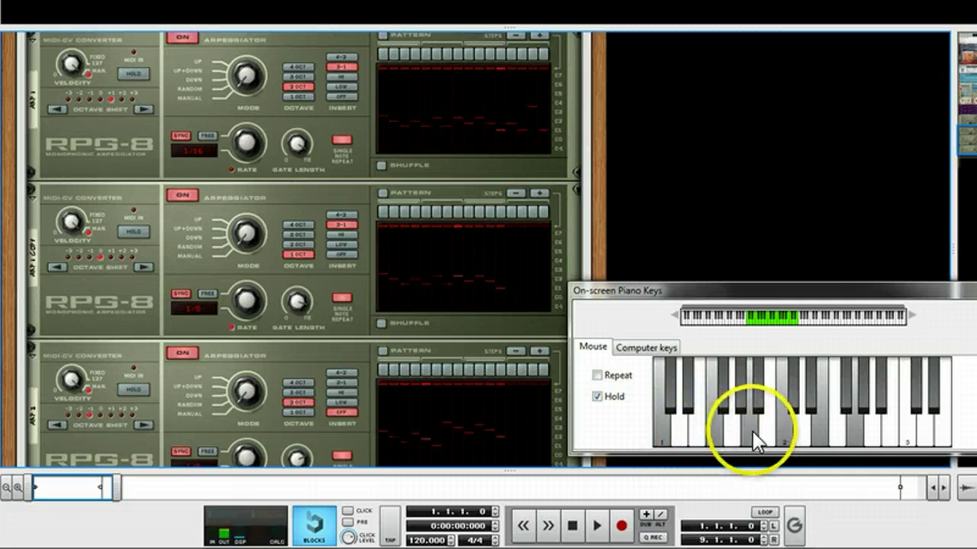
click(752, 439)
click(767, 438)
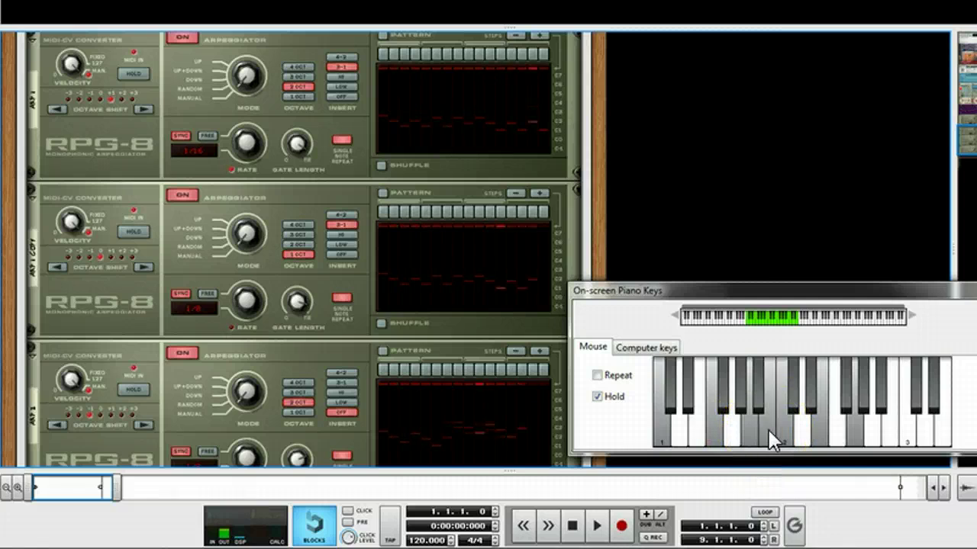
click(791, 438)
click(792, 439)
click(753, 439)
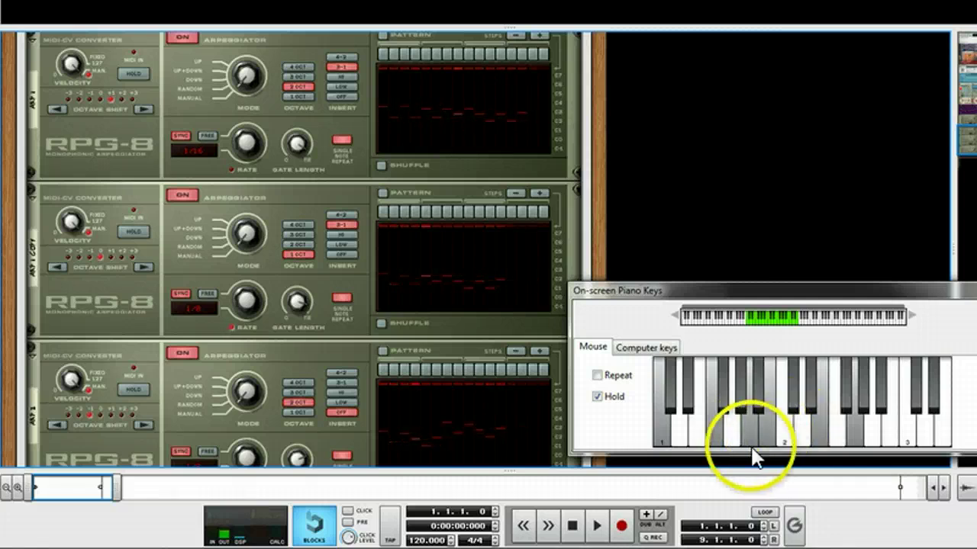
Replace the held F in octave 1 with the E next to it, keeping A and B held.
click(709, 436)
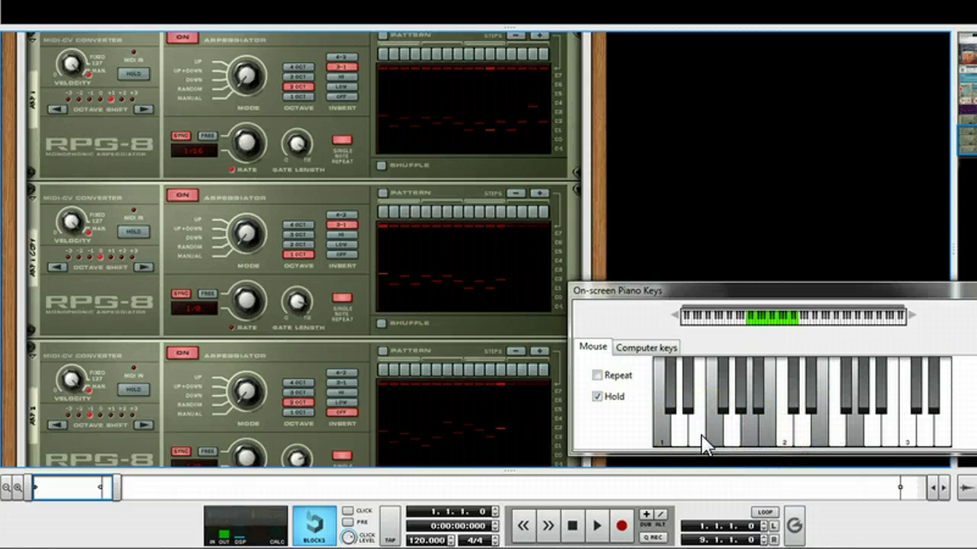
click(704, 441)
click(759, 437)
click(786, 441)
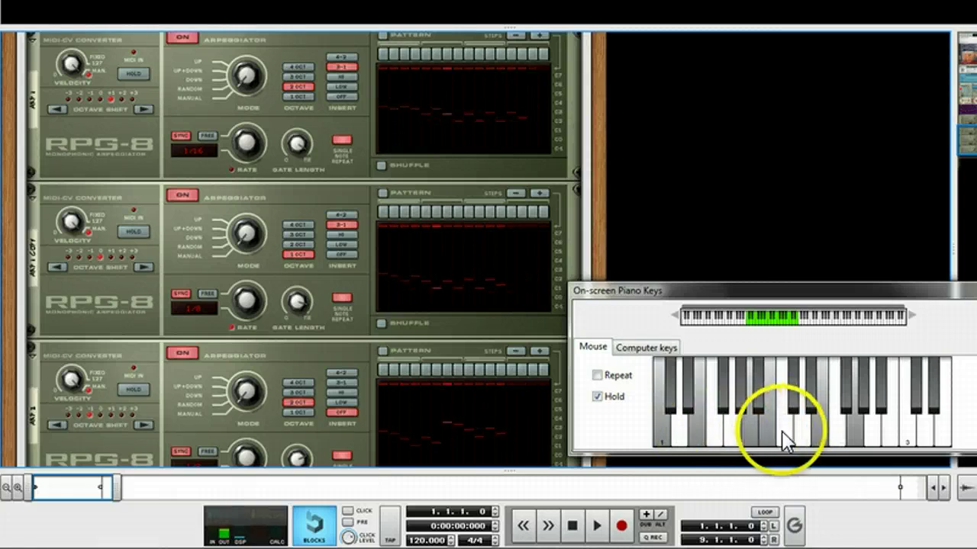
click(767, 438)
click(755, 444)
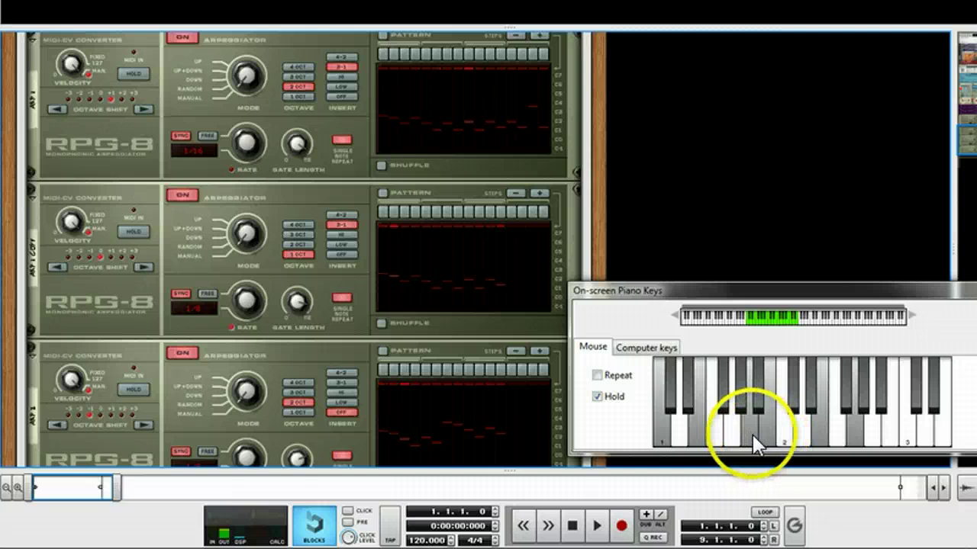
Replace the held E in octave 2 with D, and the held A in octave 1 with G.
click(806, 436)
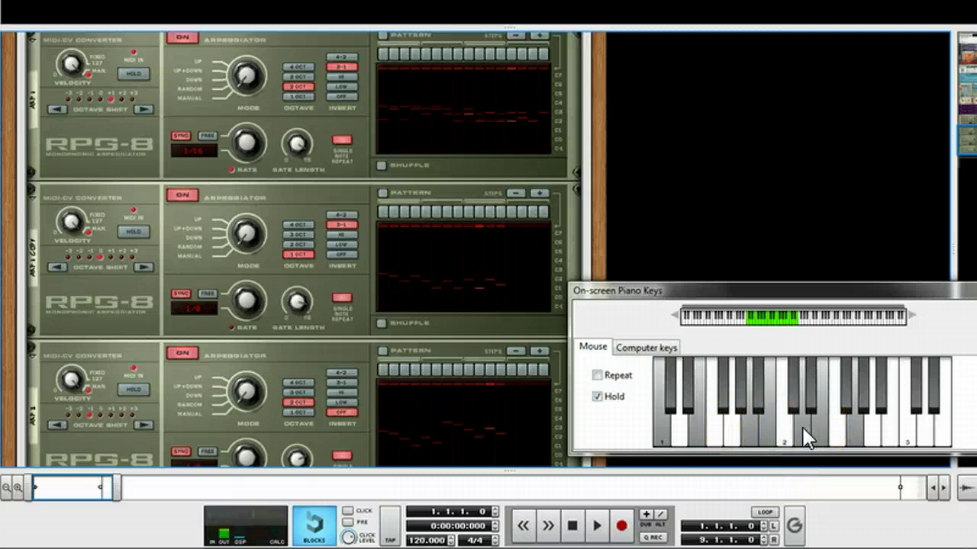
click(823, 433)
click(759, 444)
click(739, 446)
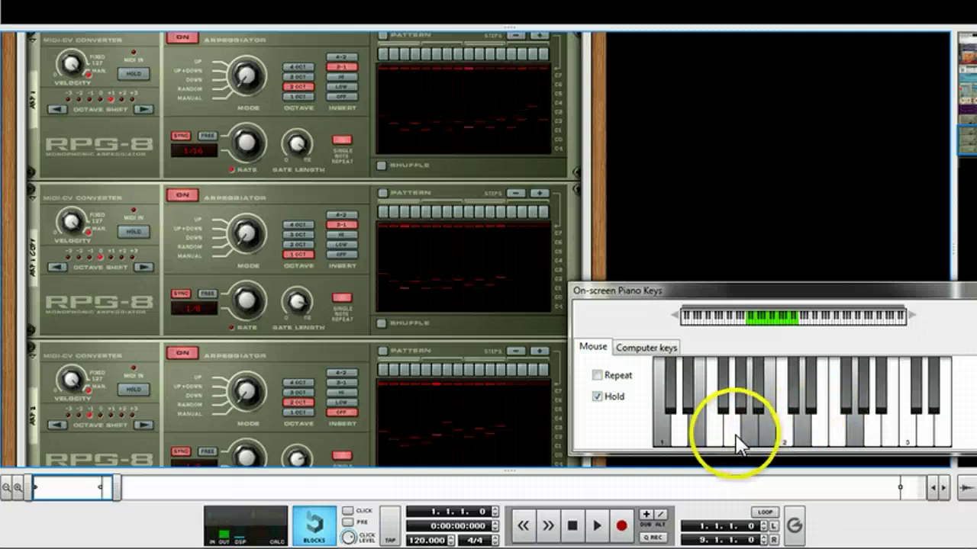
click(737, 438)
click(745, 432)
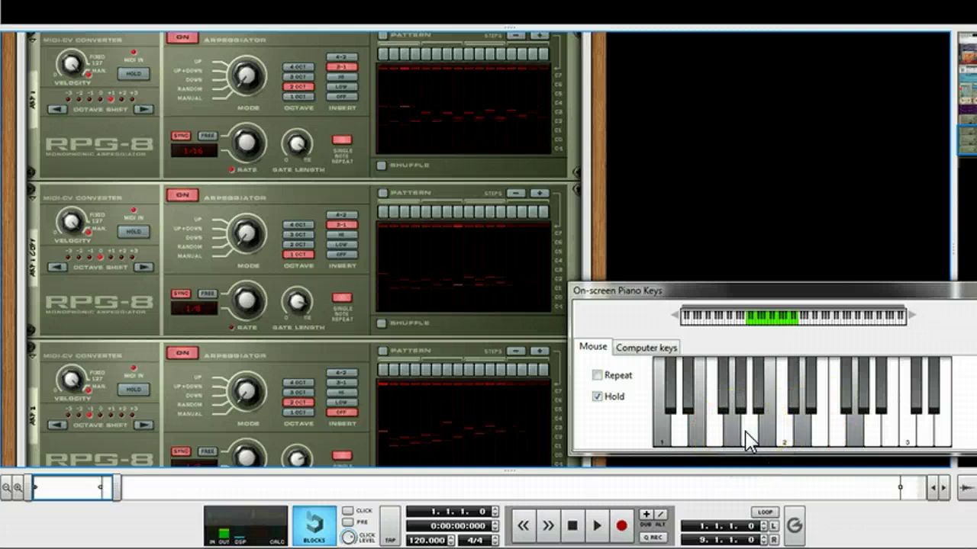
Release the G in octave 2 and hold the C in octave 3.
click(776, 441)
click(830, 433)
click(865, 446)
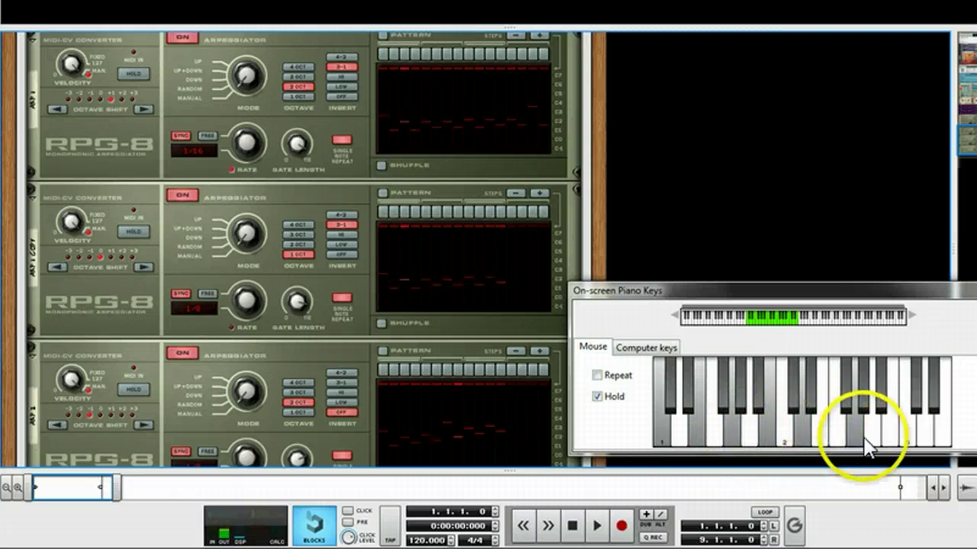
click(882, 423)
click(892, 431)
click(904, 431)
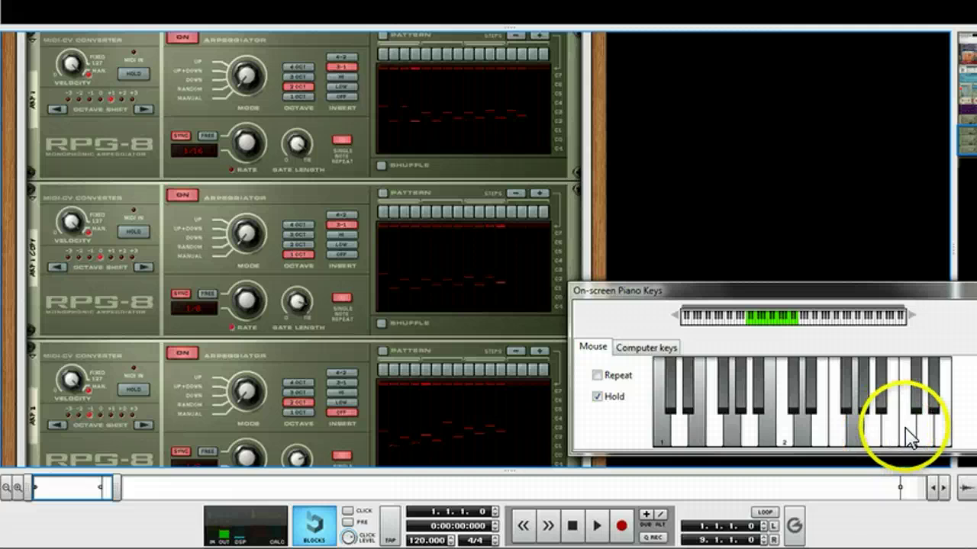
click(910, 431)
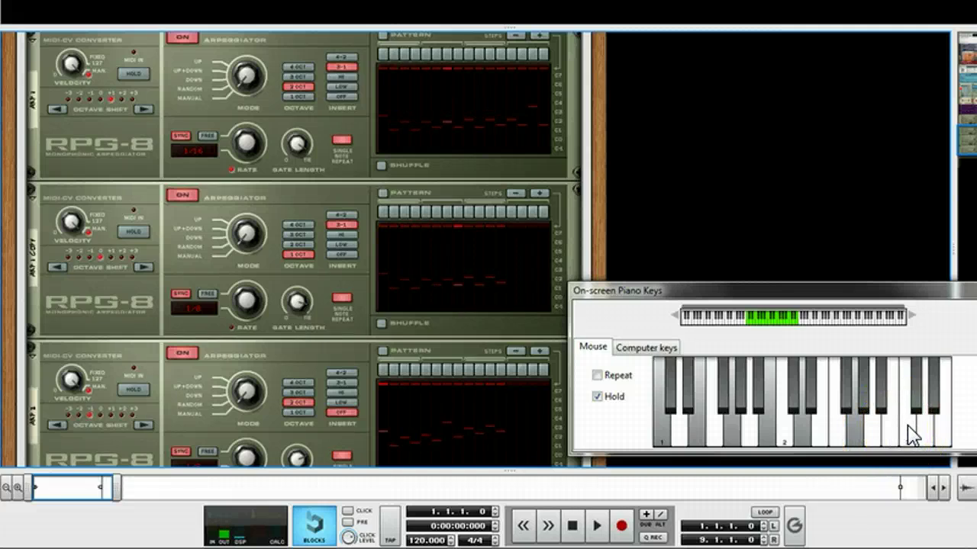
Add the F and the A in octave 2 to the held stack of thirds.
click(867, 439)
click(840, 432)
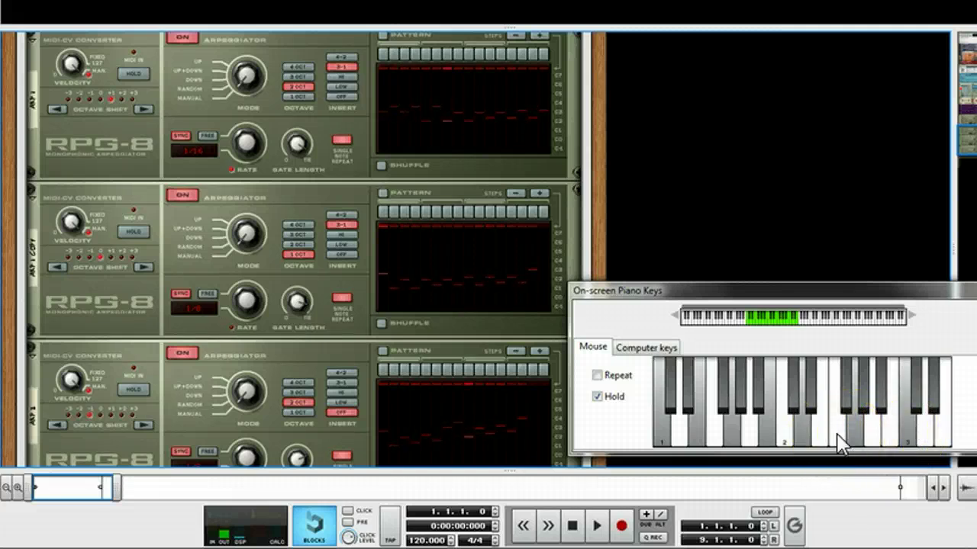
click(873, 434)
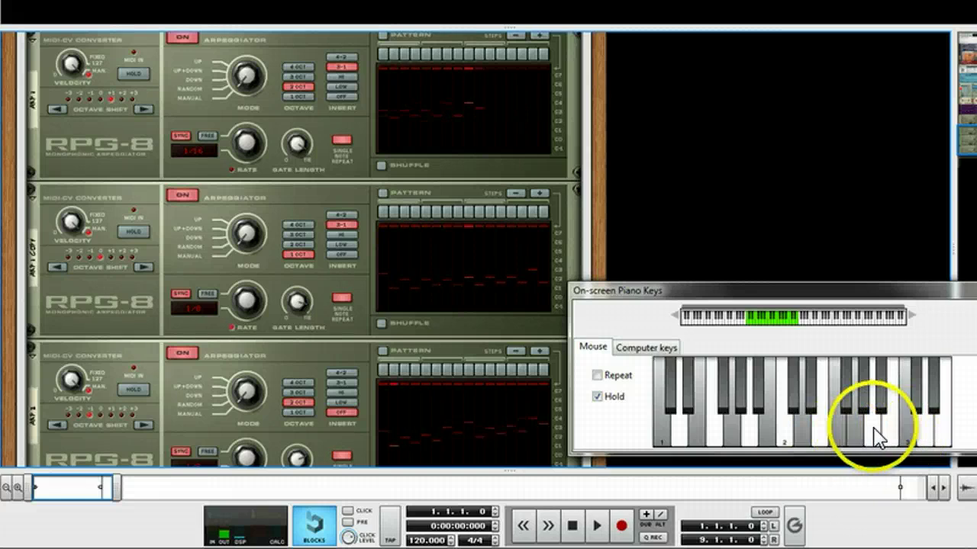
click(853, 439)
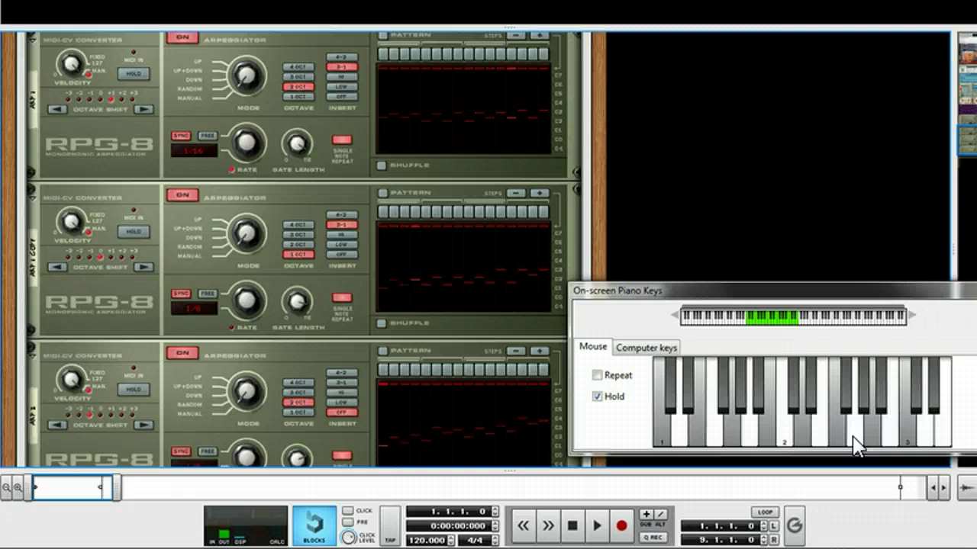
click(819, 434)
click(775, 424)
click(737, 441)
click(735, 429)
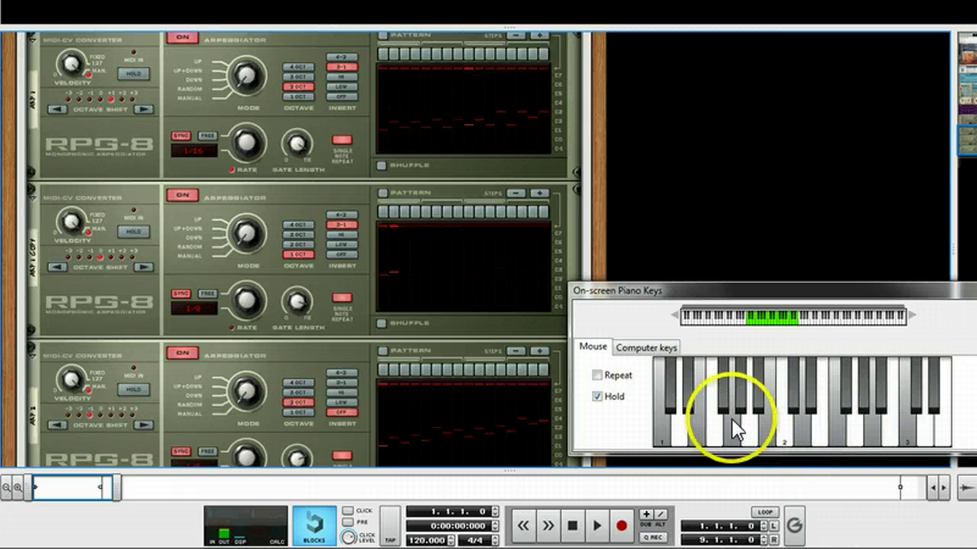
click(707, 437)
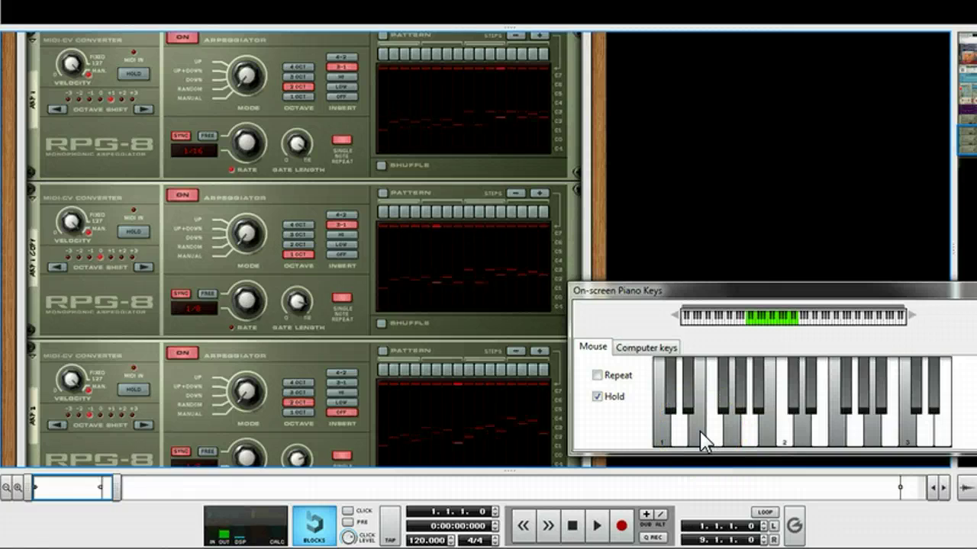
mouse_move(721, 427)
mouse_down()
mouse_move(778, 431)
mouse_move(768, 429)
mouse_up()
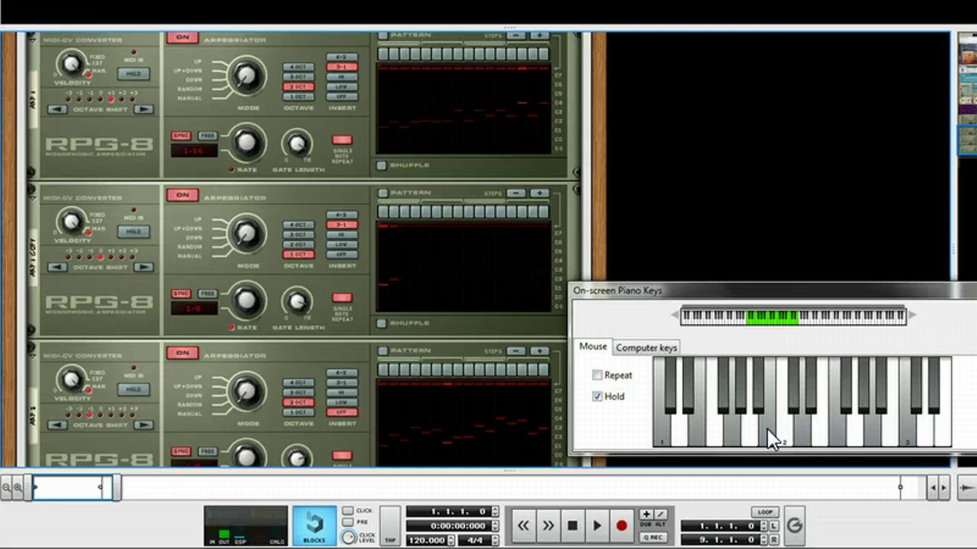
mouse_move(772, 439)
mouse_down()
mouse_move(795, 425)
mouse_move(837, 432)
mouse_move(836, 442)
mouse_move(841, 436)
mouse_move(803, 441)
mouse_move(774, 430)
mouse_move(766, 436)
mouse_move(835, 427)
mouse_move(826, 439)
mouse_move(768, 435)
mouse_move(736, 447)
mouse_up()
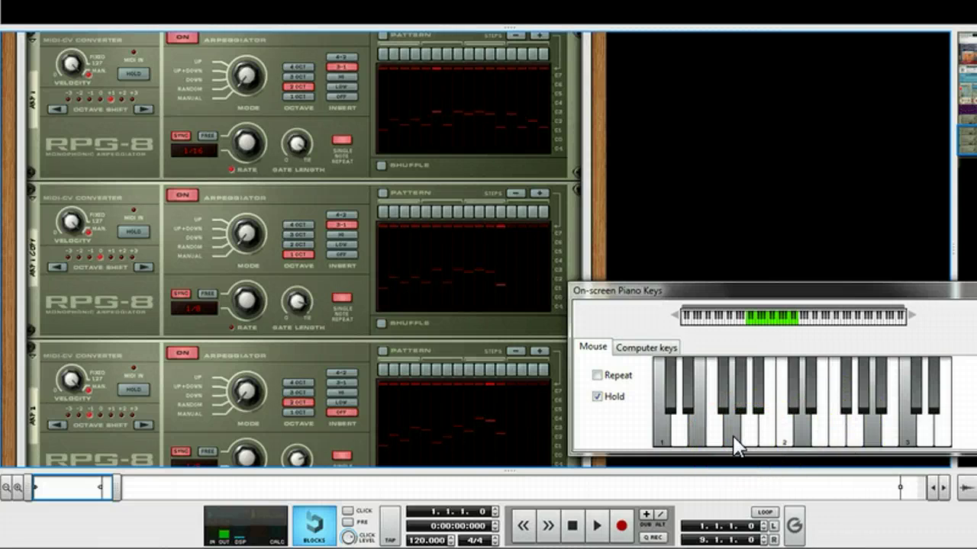
mouse_move(714, 431)
mouse_down()
mouse_move(702, 447)
mouse_move(781, 429)
mouse_move(893, 438)
mouse_move(881, 448)
mouse_move(811, 432)
mouse_move(729, 446)
mouse_move(722, 432)
mouse_move(737, 435)
mouse_move(737, 427)
mouse_move(702, 450)
mouse_move(773, 425)
mouse_move(756, 436)
mouse_move(769, 445)
mouse_move(846, 432)
mouse_move(747, 452)
mouse_move(723, 443)
mouse_move(720, 432)
mouse_move(755, 399)
mouse_move(779, 429)
mouse_move(772, 443)
mouse_move(744, 434)
mouse_move(709, 449)
mouse_move(695, 438)
mouse_move(857, 419)
mouse_move(881, 442)
mouse_move(744, 204)
mouse_move(713, 196)
mouse_move(693, 213)
mouse_move(671, 207)
mouse_move(637, 232)
mouse_up()
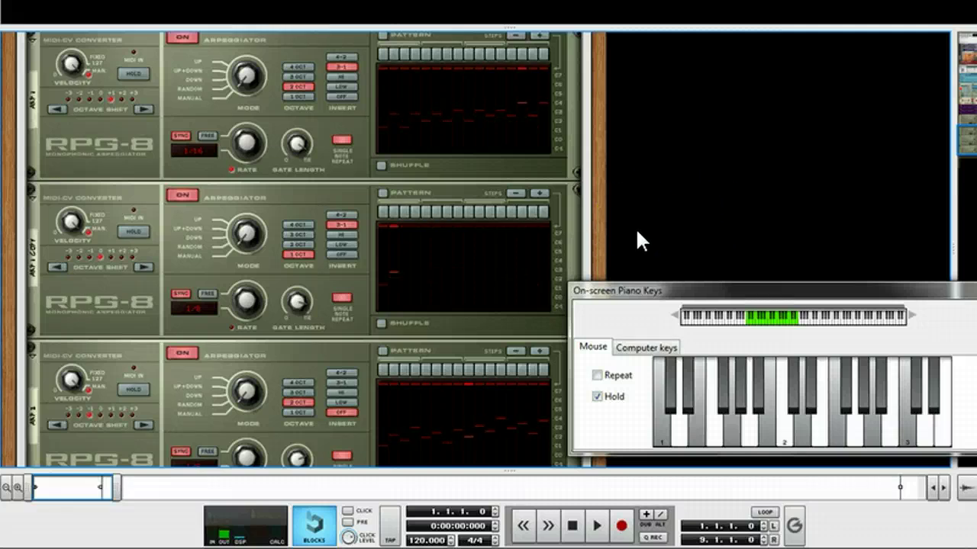
mouse_move(630, 204)
mouse_down()
mouse_move(623, 200)
mouse_move(669, 177)
mouse_move(703, 206)
mouse_move(716, 267)
mouse_move(697, 427)
mouse_up()
mouse_move(697, 429)
mouse_down()
mouse_move(689, 403)
mouse_move(694, 417)
mouse_move(727, 394)
mouse_move(729, 412)
mouse_move(815, 412)
mouse_move(844, 420)
mouse_move(848, 436)
mouse_move(913, 425)
mouse_move(902, 407)
mouse_move(859, 392)
mouse_move(721, 436)
mouse_up()
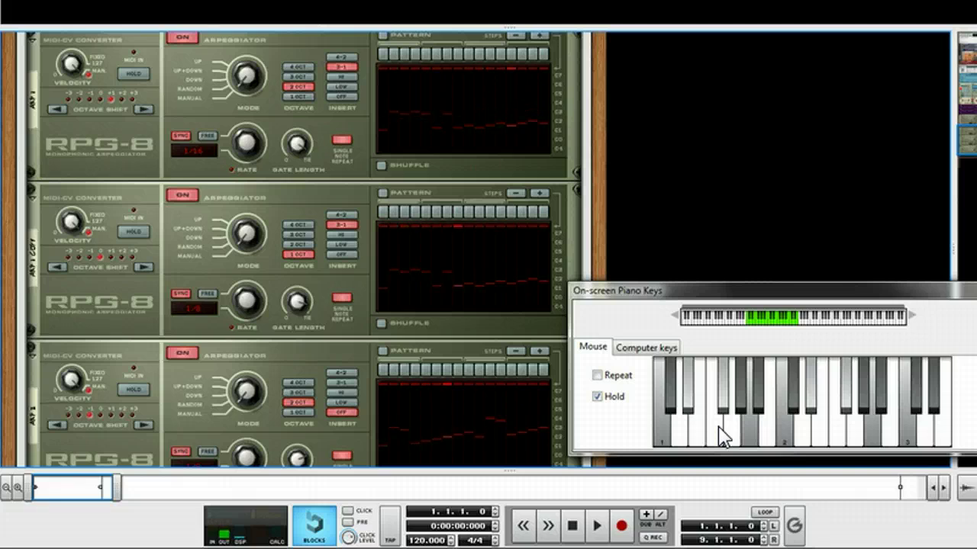
Replace the held D#, F# and A in octave 1 with E, G and B.
drag(725, 407, 721, 436)
click(703, 433)
mouse_move(703, 438)
mouse_down()
mouse_move(694, 398)
mouse_move(696, 414)
mouse_up()
click(700, 427)
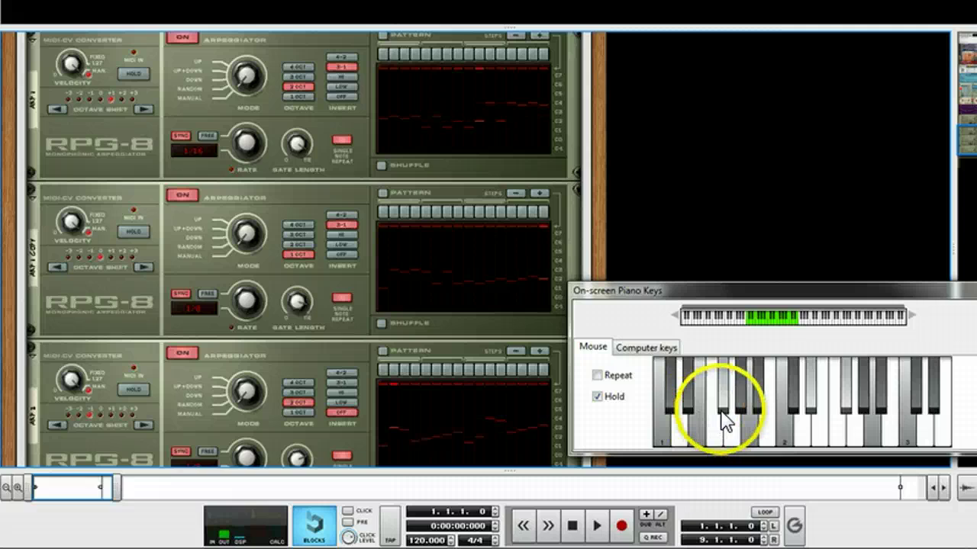
click(750, 435)
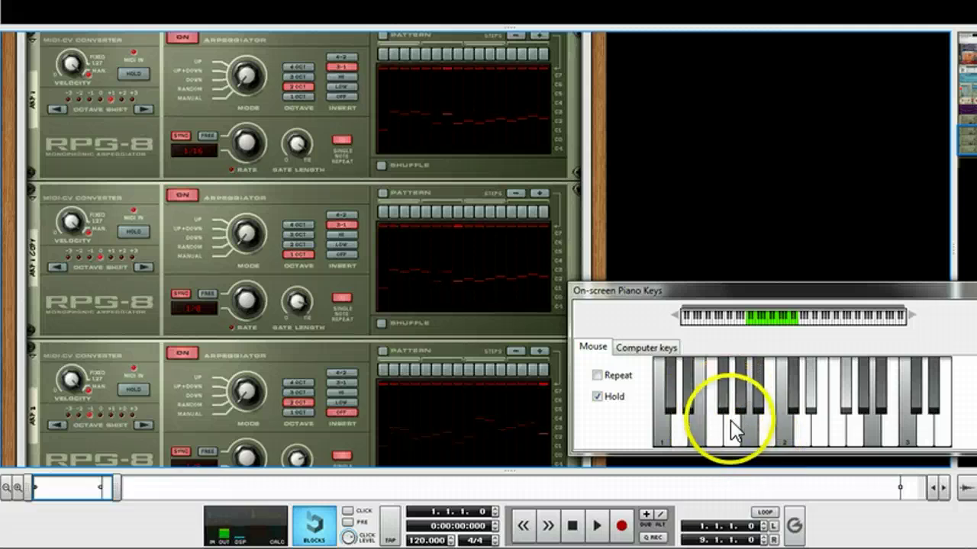
click(739, 427)
click(747, 428)
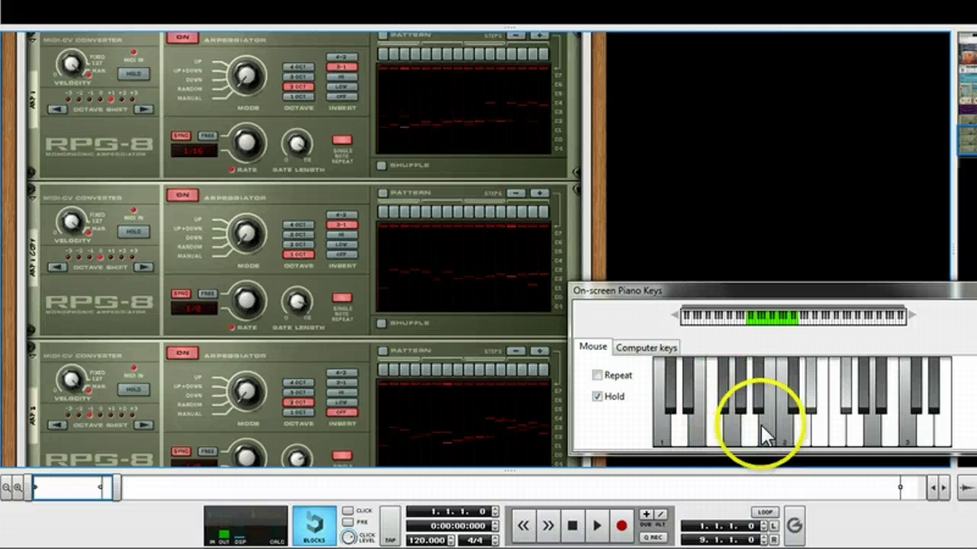
Replace the held C, D# and F# in octave 2 with D and F, keeping the A held.
click(791, 421)
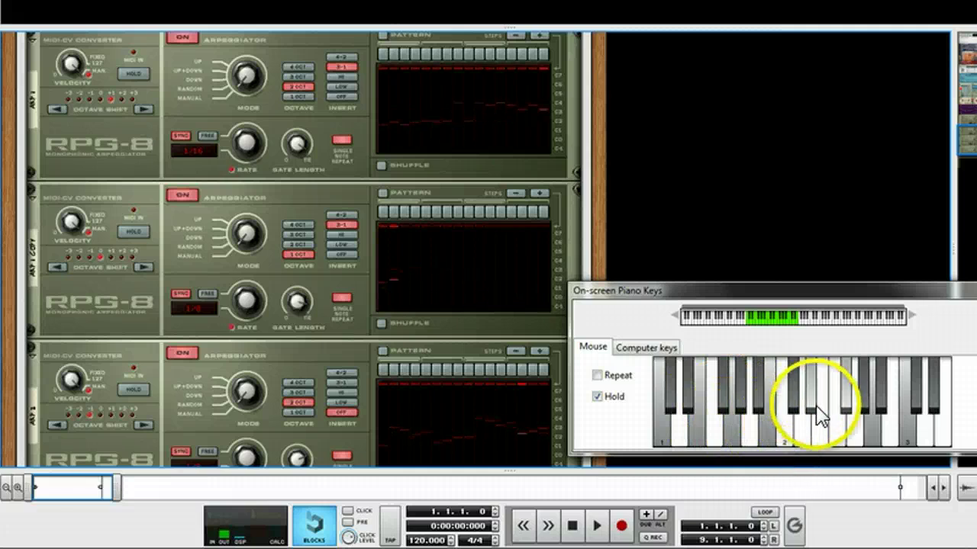
click(813, 421)
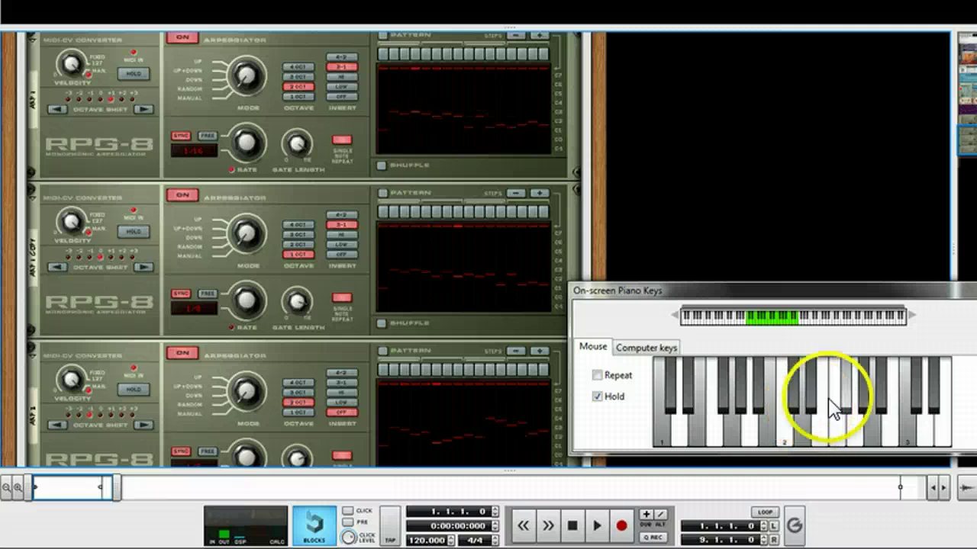
click(872, 430)
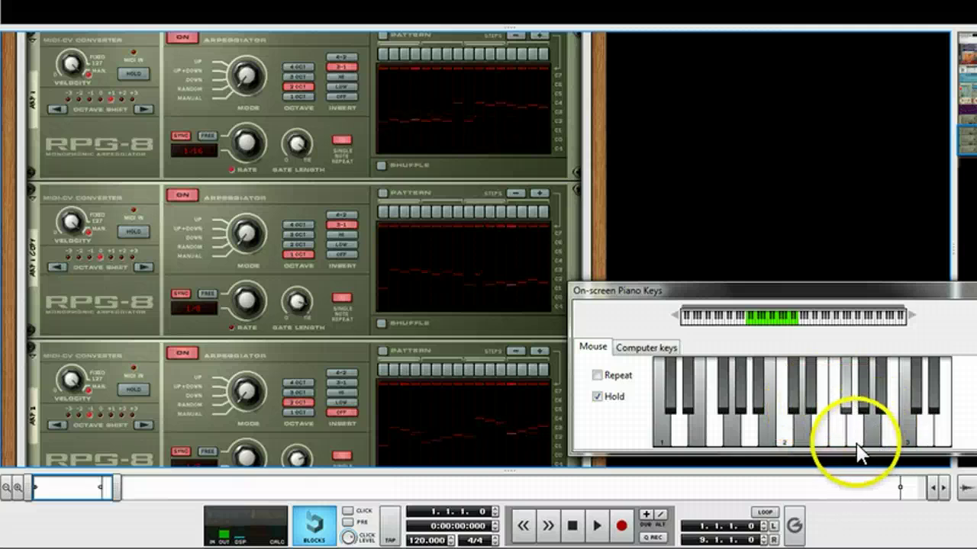
click(839, 441)
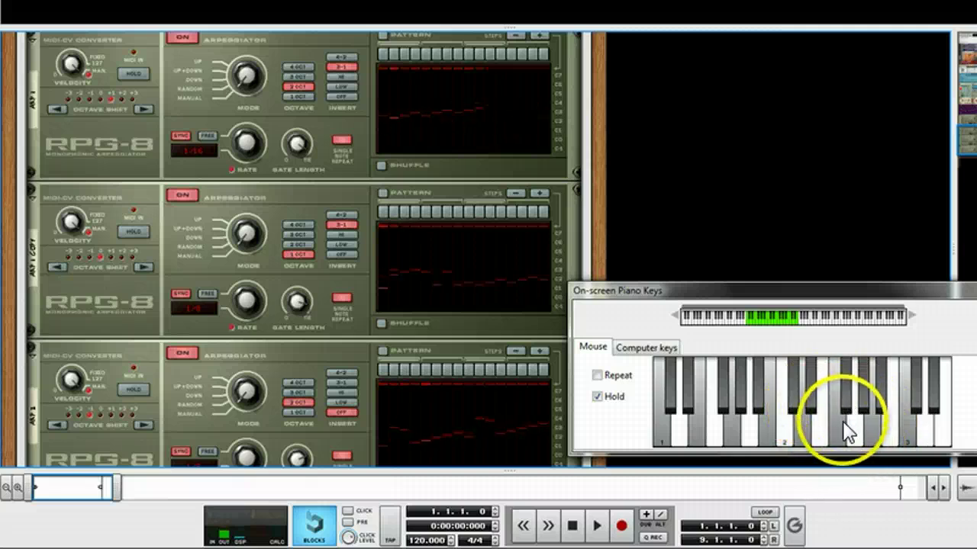
click(811, 419)
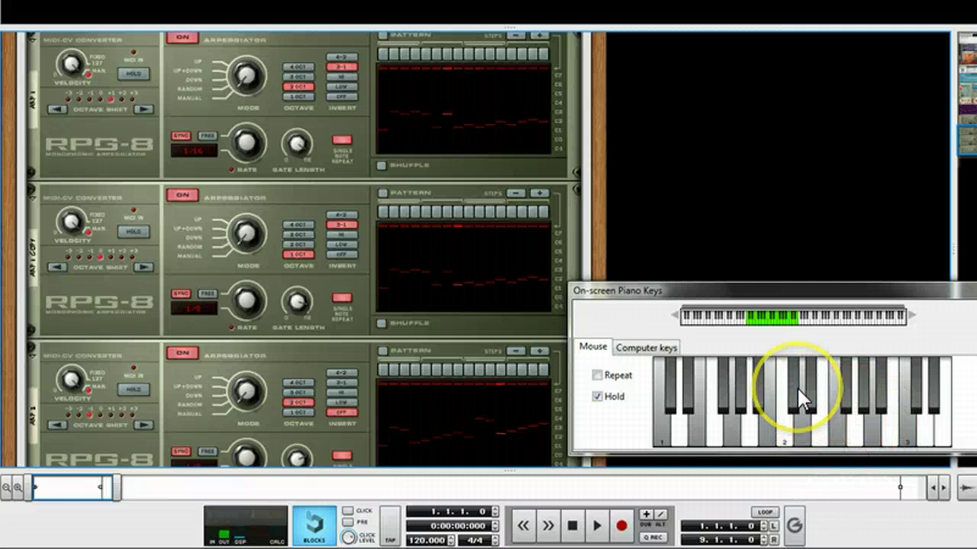
click(796, 386)
click(744, 369)
click(744, 402)
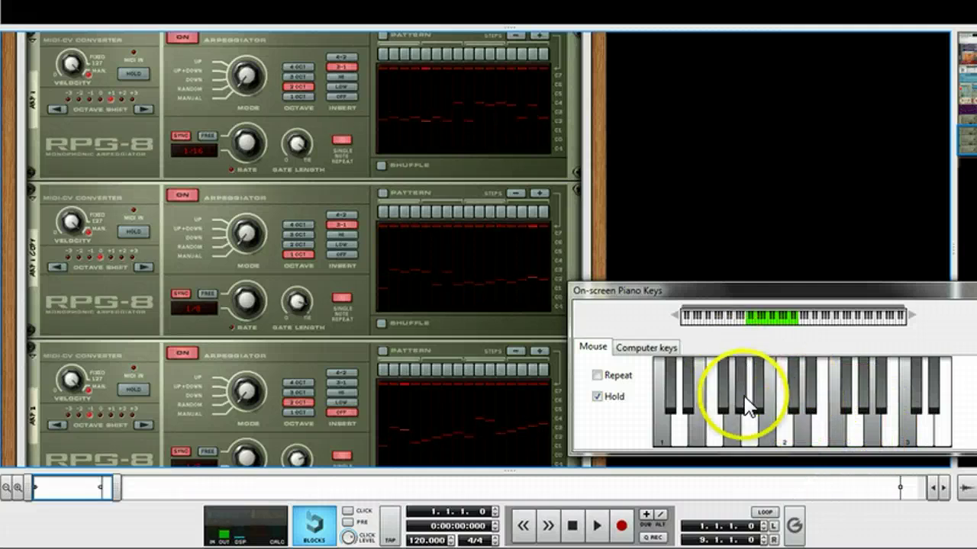
click(760, 418)
click(758, 419)
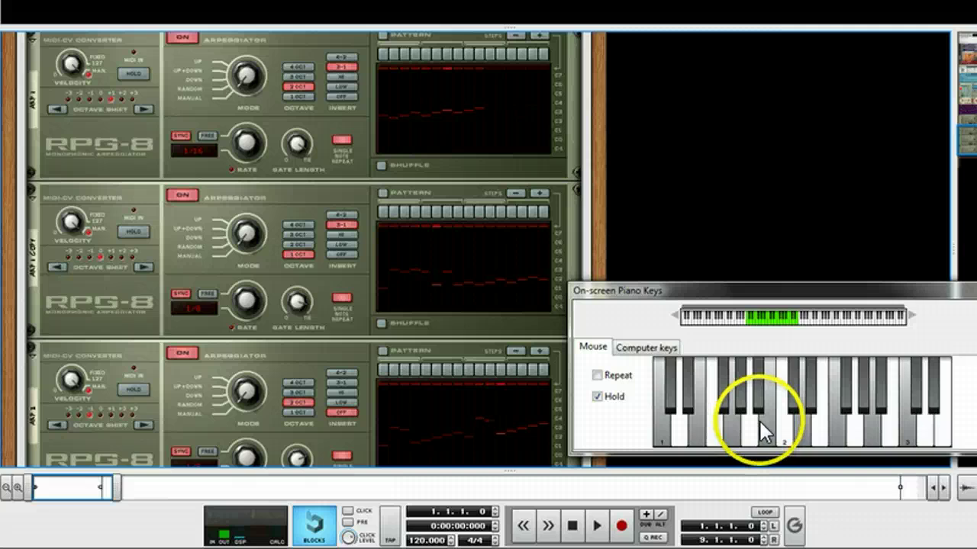
click(759, 424)
click(761, 425)
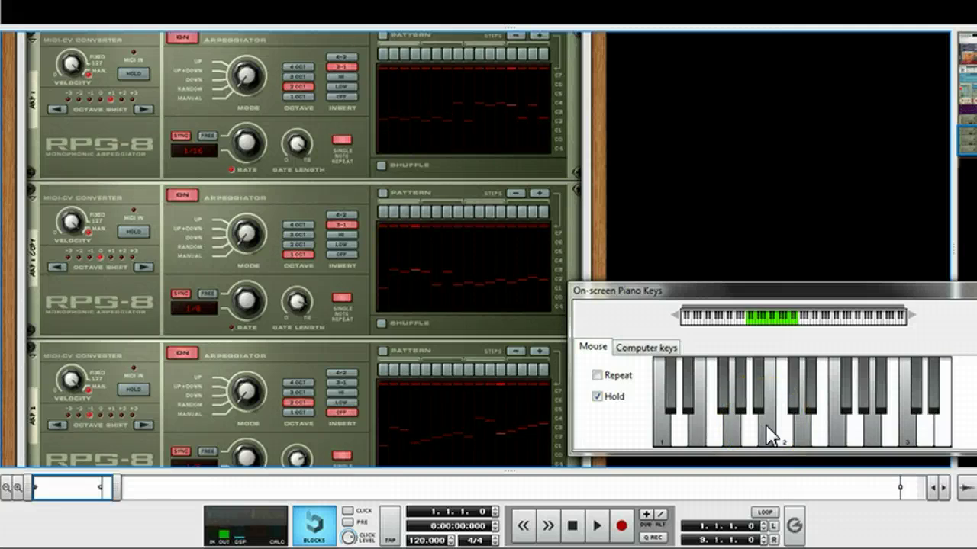
click(776, 434)
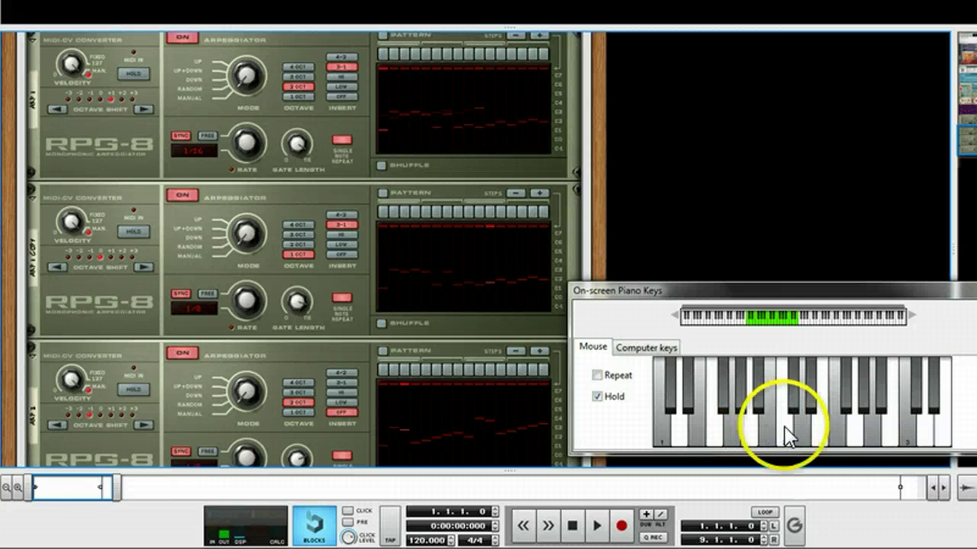
click(806, 438)
click(887, 441)
click(870, 440)
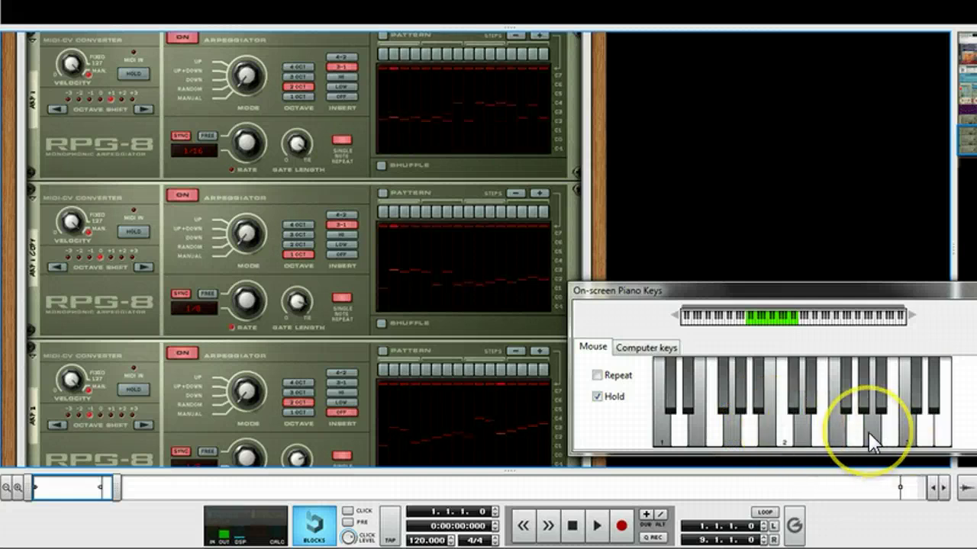
Release and hold again several notes of the stack of thirds in octaves 1 to 3 to reorder the arpeggio patterns.
click(809, 454)
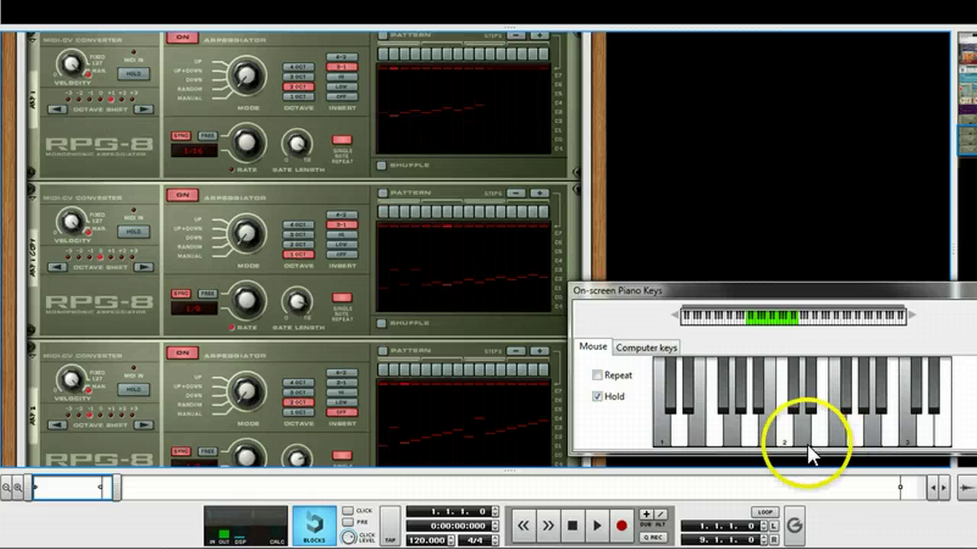
click(911, 443)
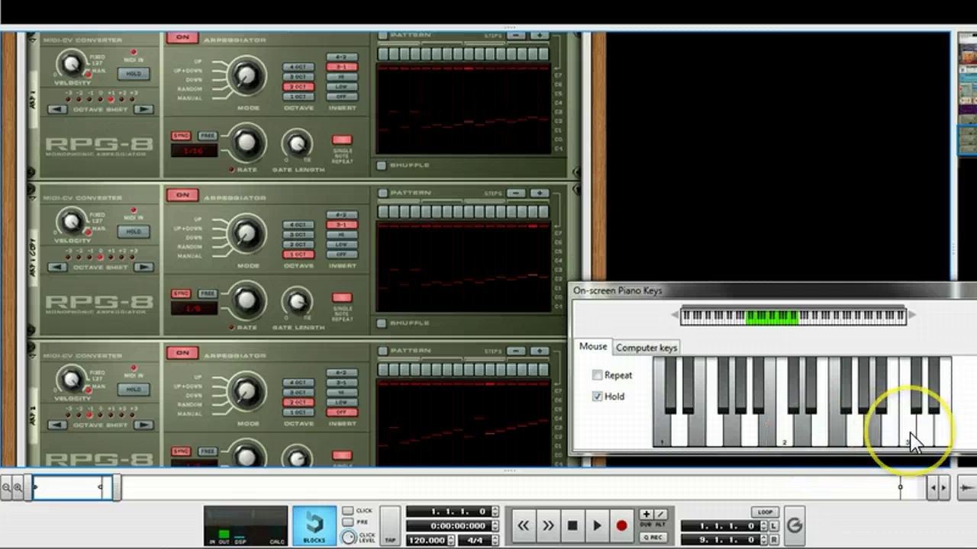
click(819, 442)
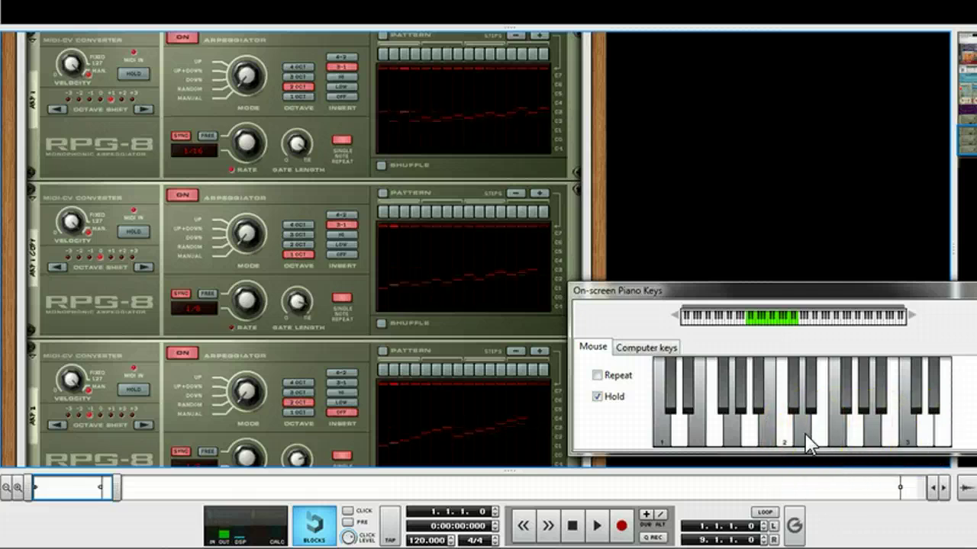
click(797, 448)
click(758, 450)
click(737, 451)
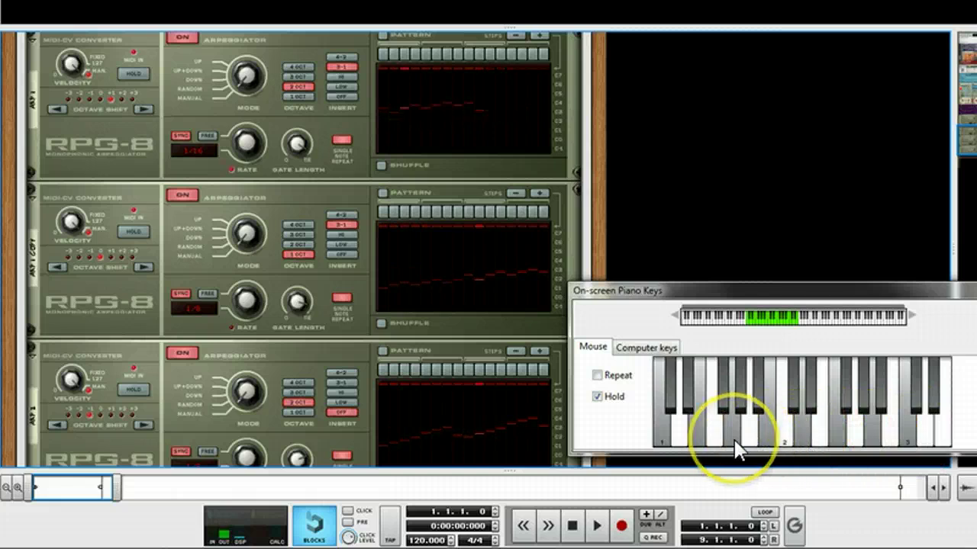
click(758, 396)
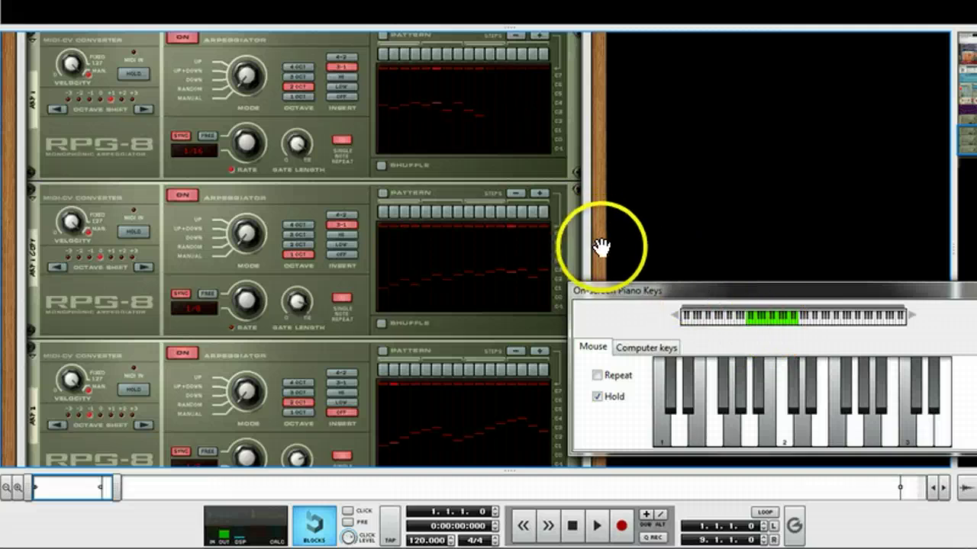
Examine the RPG-8 arpeggiators, the Mingler devices, the Pulsar LFOs and the NN-19 sampler in the rack.
drag(601, 246, 601, 174)
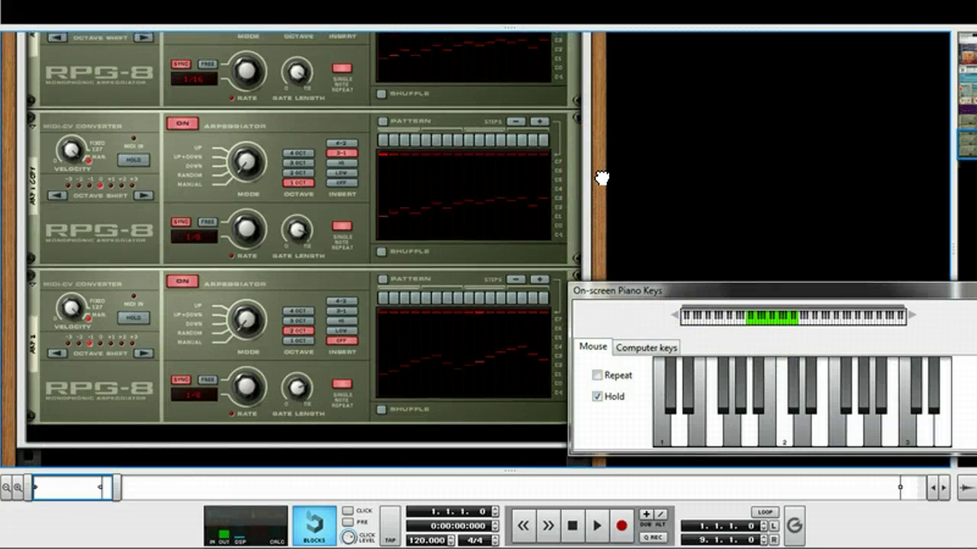
drag(603, 177, 610, 353)
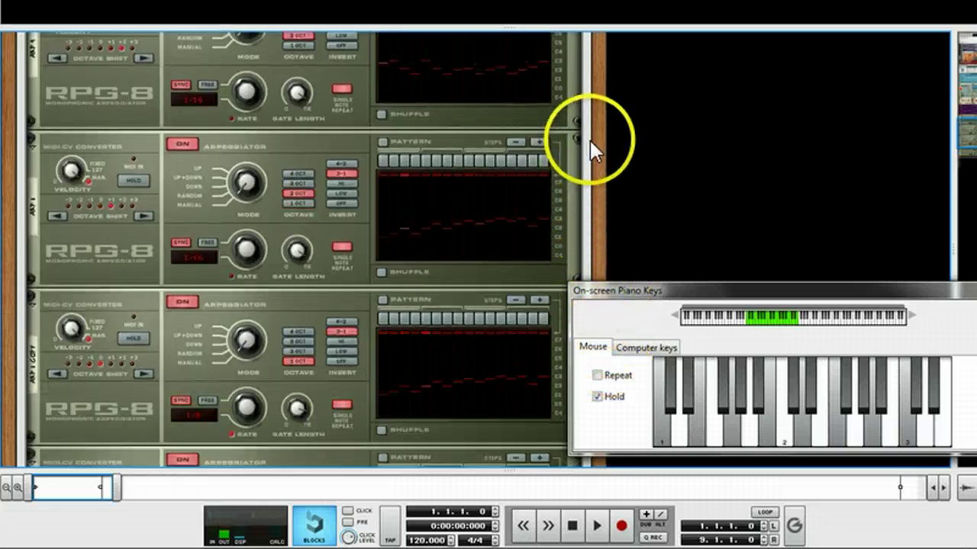
drag(598, 116, 599, 209)
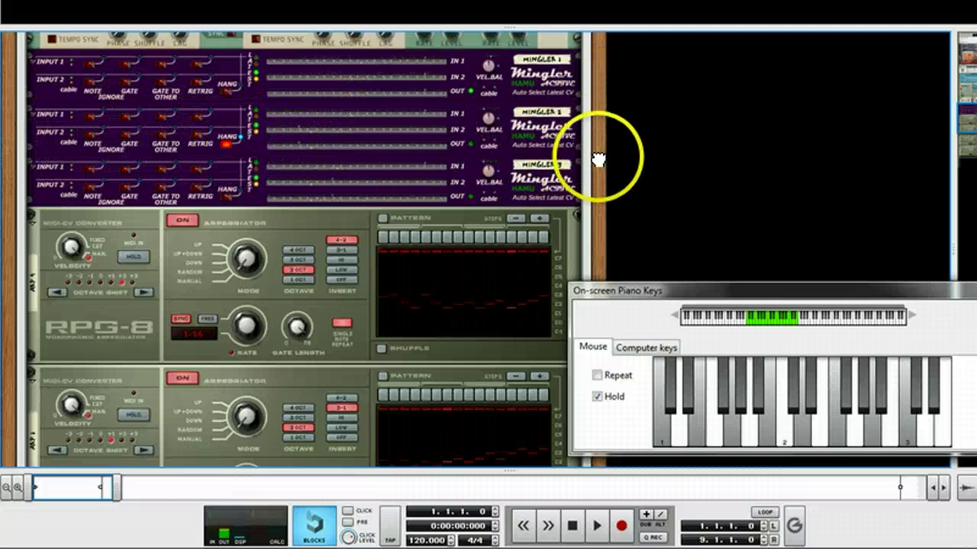
scroll(595, 280, up, 3)
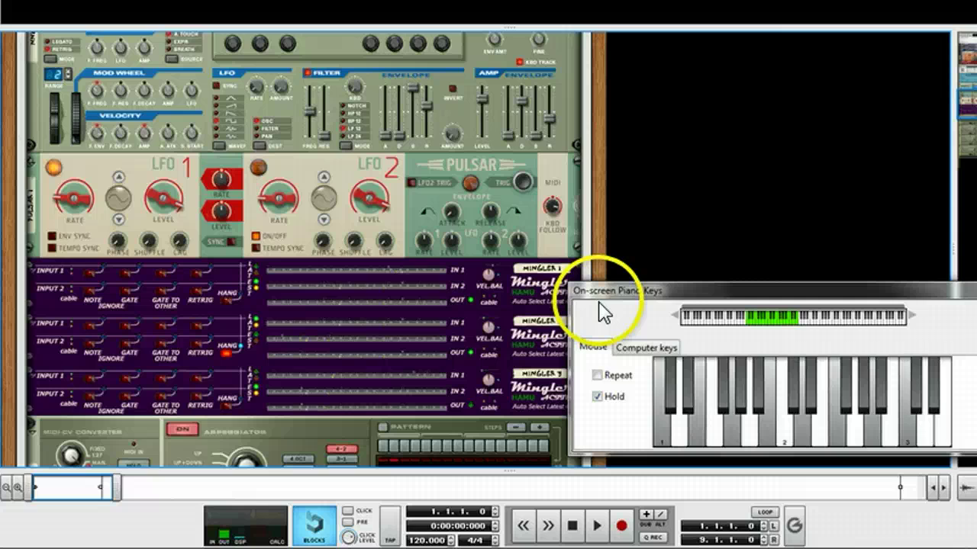
scroll(593, 258, up, 1)
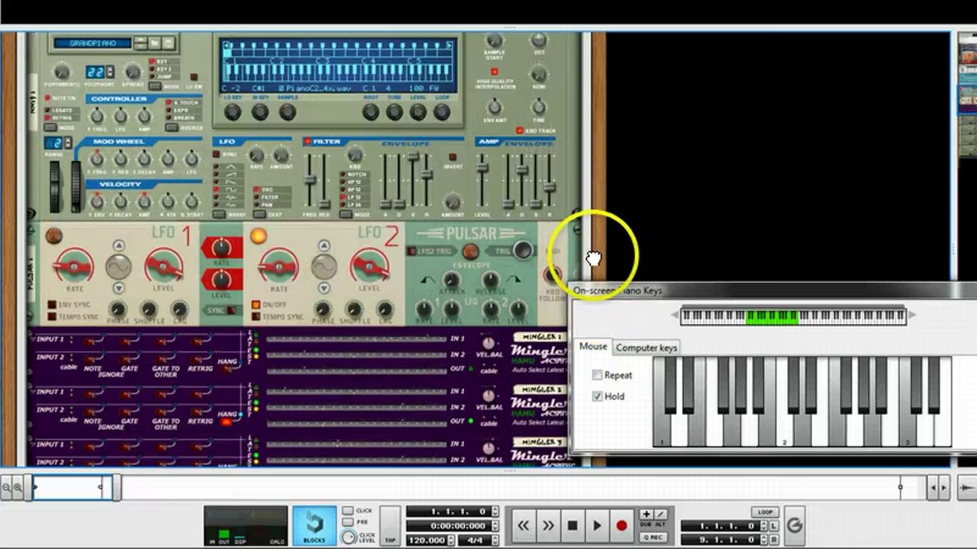
scroll(589, 259, up, 1)
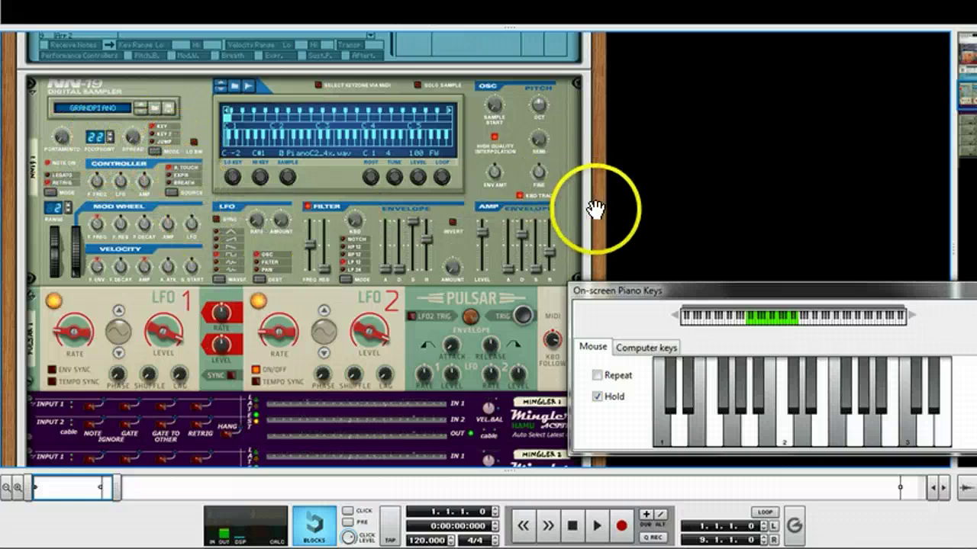
scroll(601, 221, down, 3)
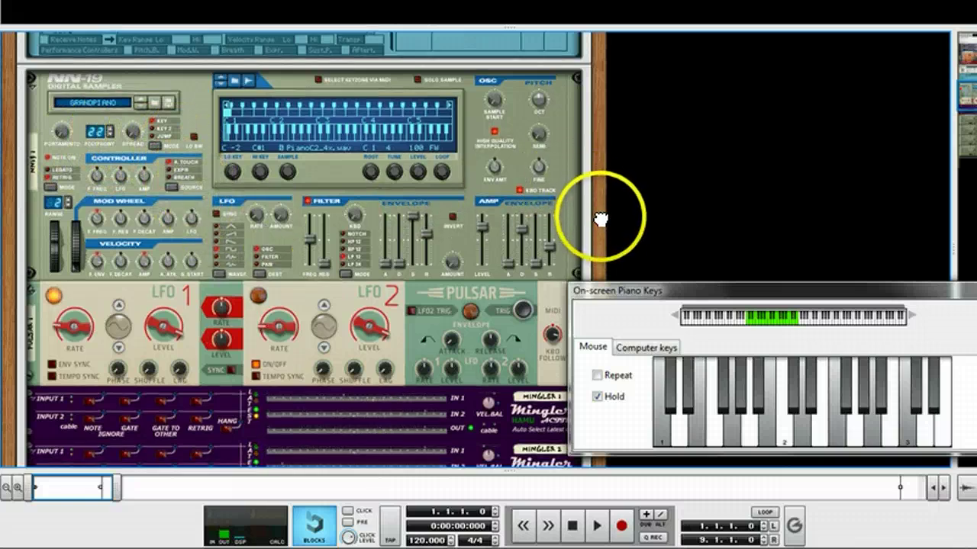
scroll(598, 178, down, 2)
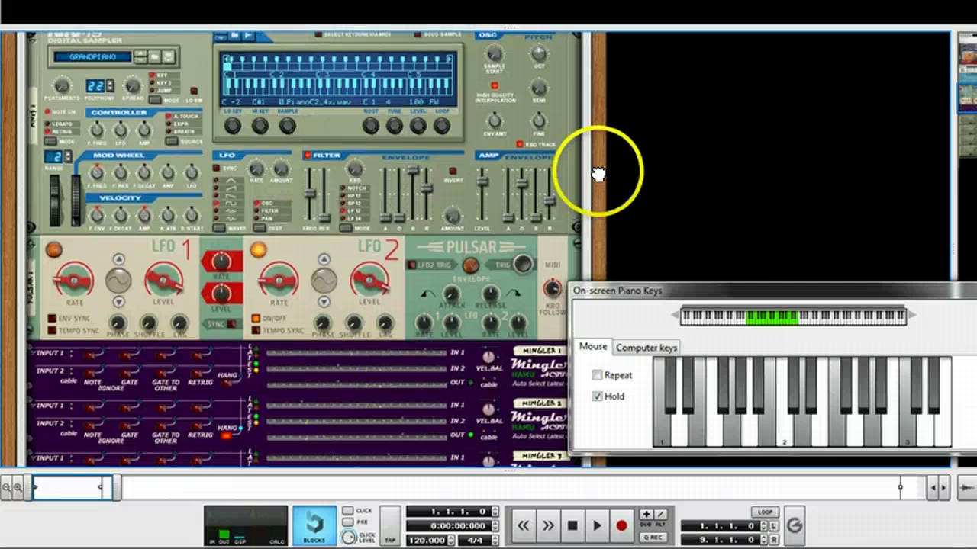
scroll(597, 169, down, 1)
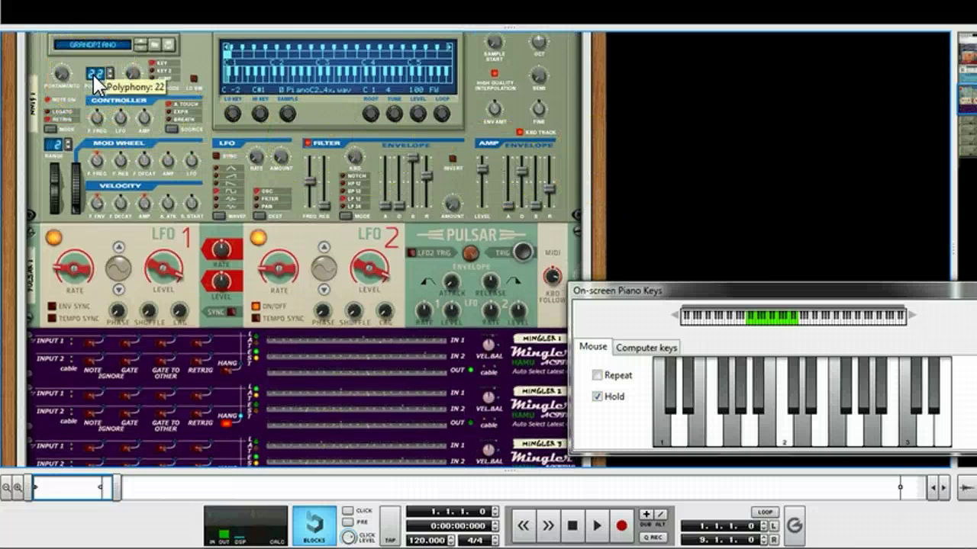
Lower the NN-19 sampler's polyphony to 7.
drag(93, 74, 95, 108)
drag(93, 74, 93, 74)
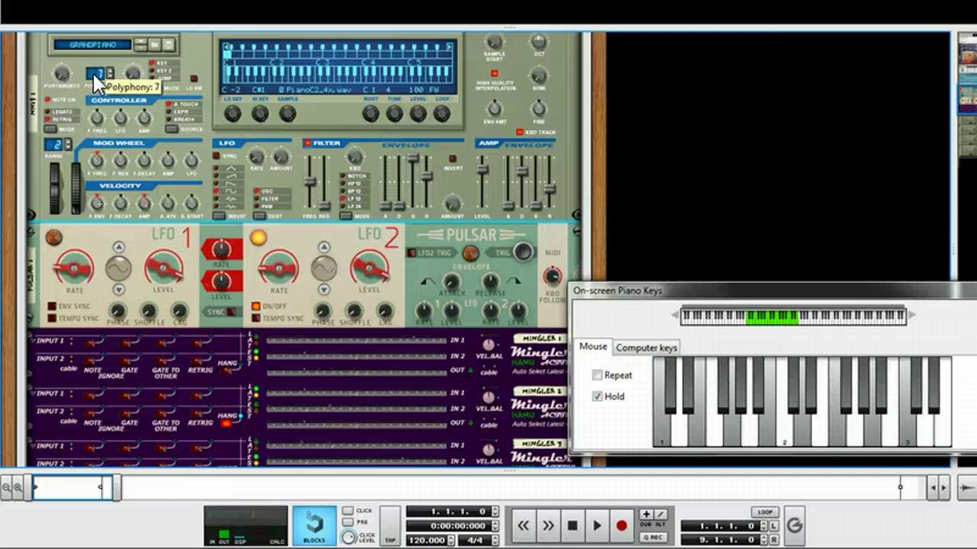
drag(93, 74, 67, 66)
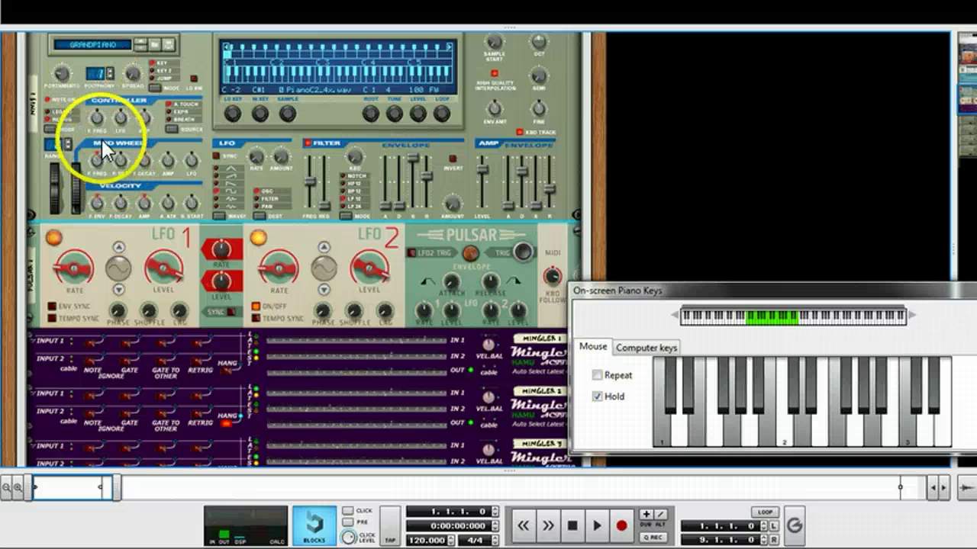
Raise the NN-19 sampler's polyphony to 15 and on to 24, keeping its oscillator semitone tuning at 0.
click(112, 70)
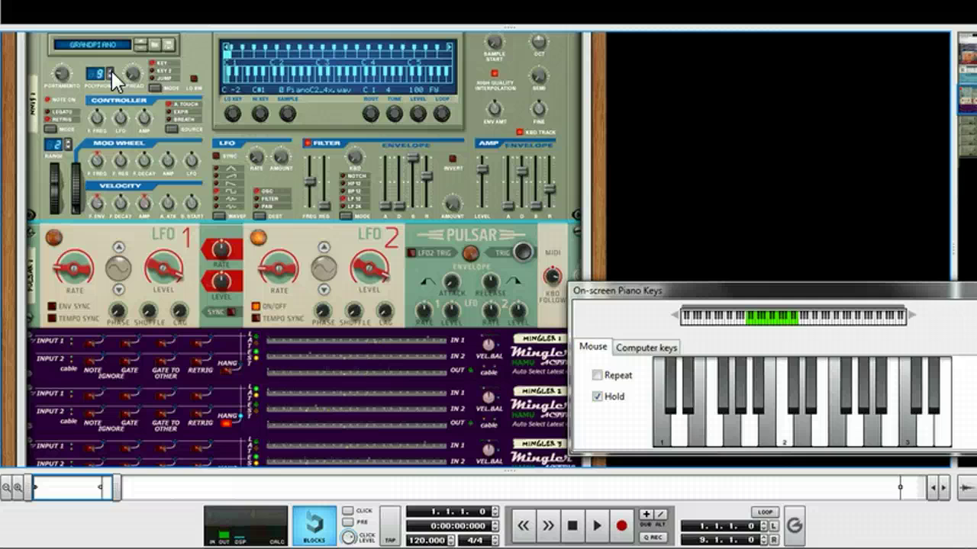
click(111, 69)
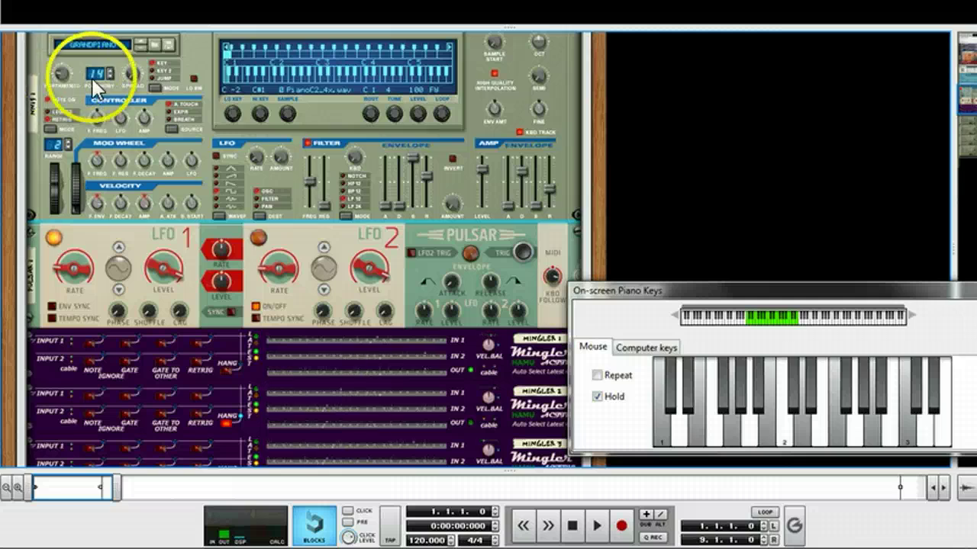
click(110, 69)
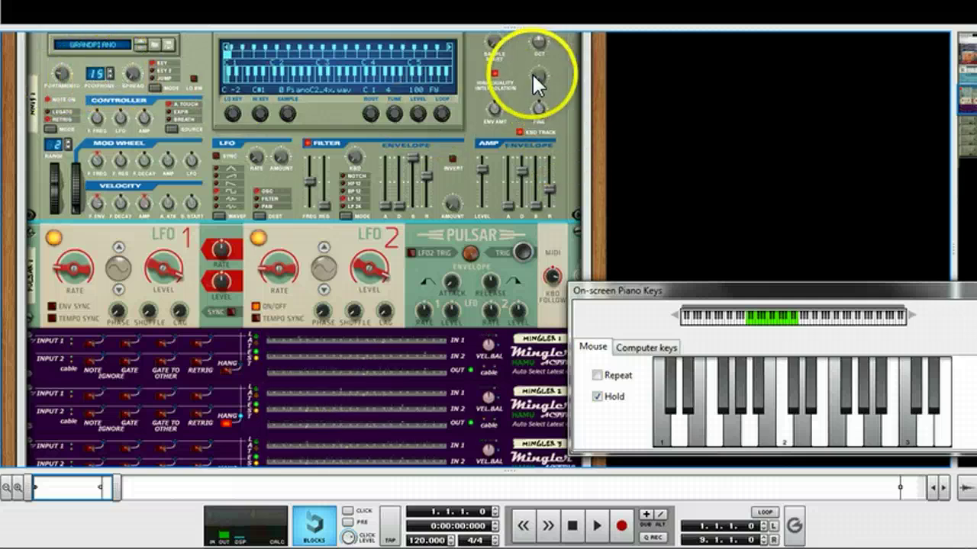
drag(539, 84, 538, 75)
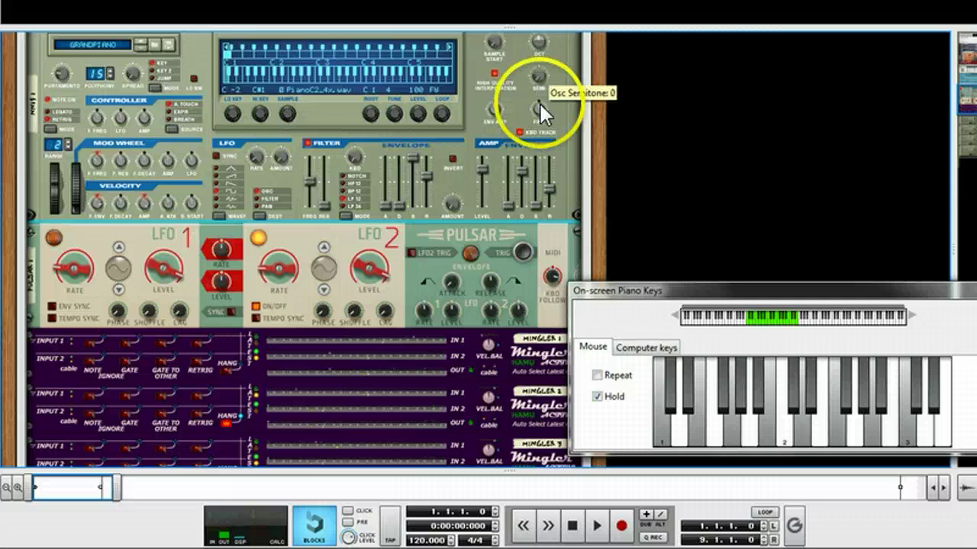
drag(111, 82, 99, 63)
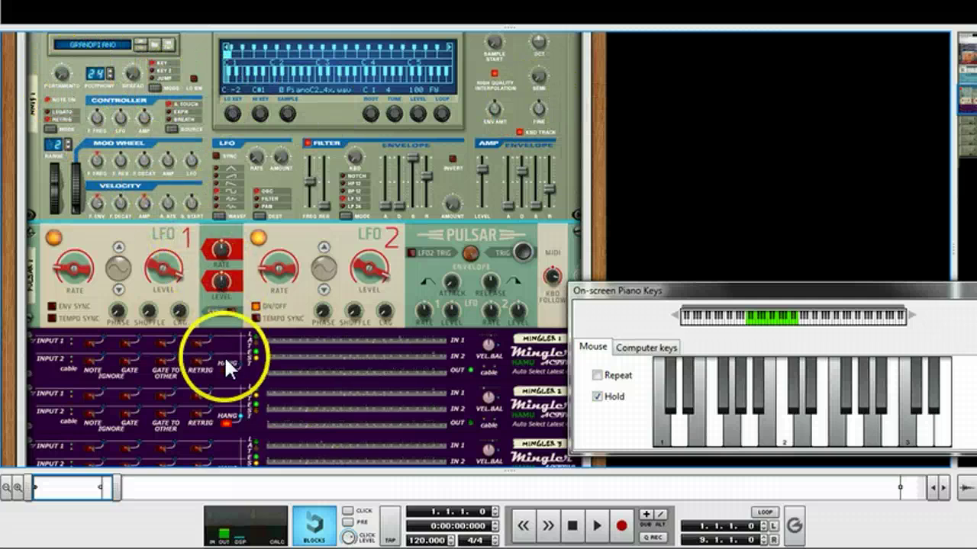
Turn on Retrig for both inputs on all three Mingler devices.
click(194, 341)
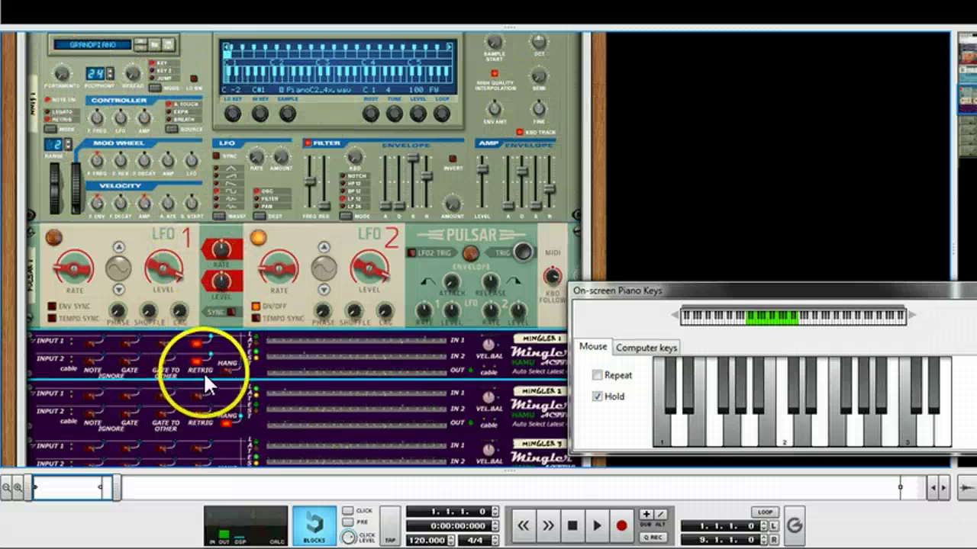
scroll(203, 371, down, 3)
click(197, 358)
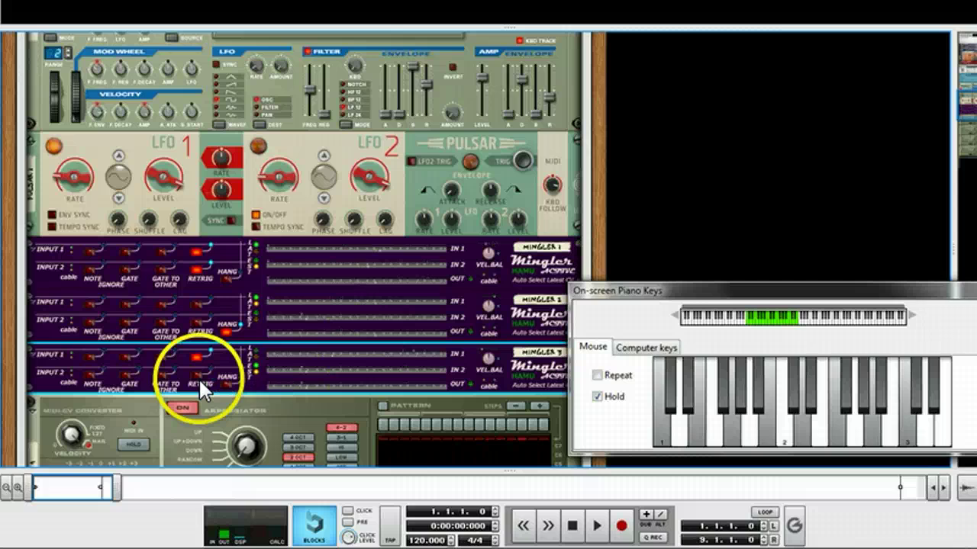
click(197, 321)
click(197, 303)
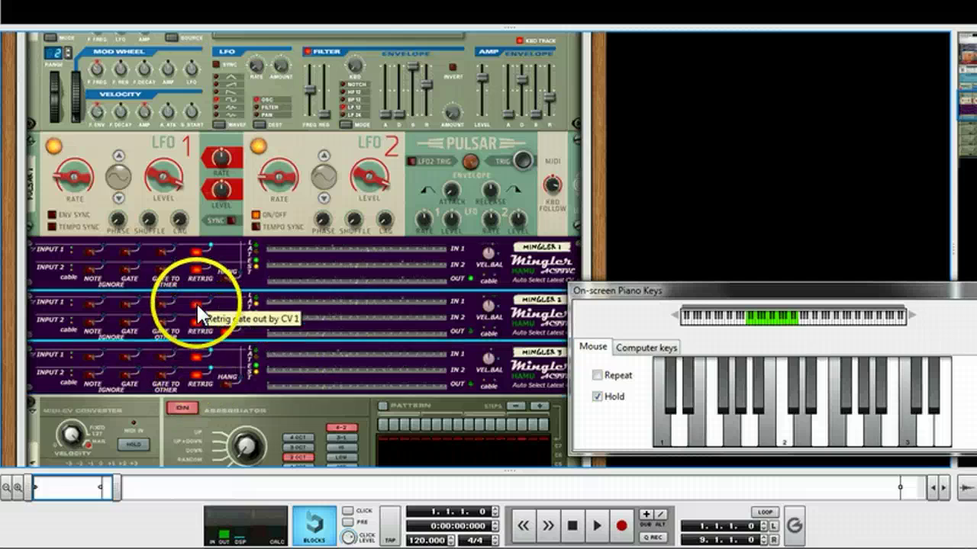
click(267, 348)
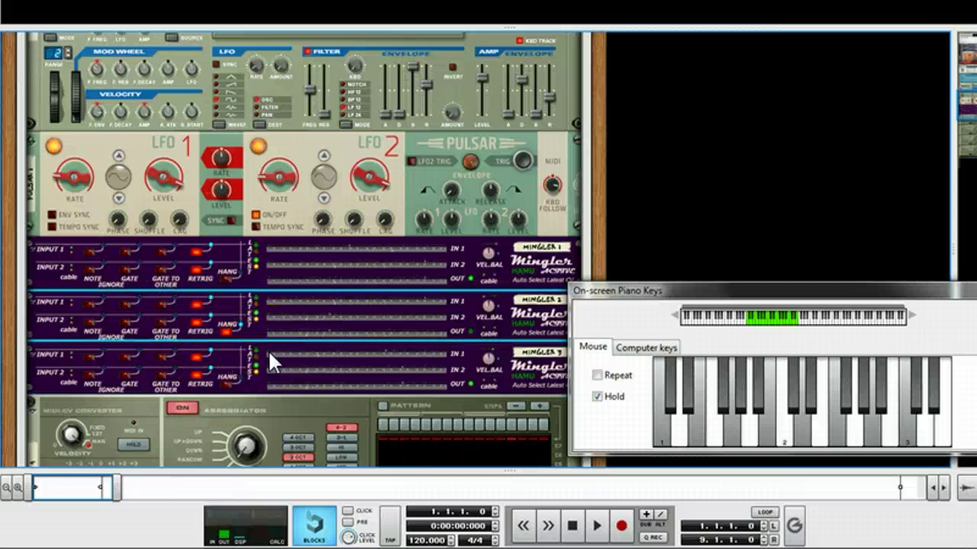
Set Pulsar's LFO 1 level to 98%, adjust the LFO 2 level and switch the LFO 1 waveform to Random.
click(161, 232)
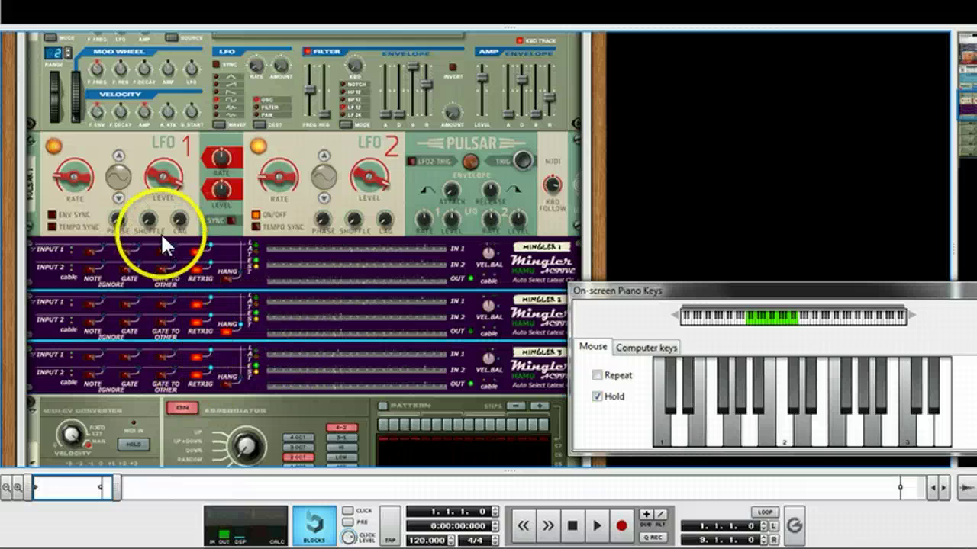
click(150, 174)
mouse_move(152, 177)
mouse_down()
mouse_move(143, 176)
mouse_move(151, 178)
mouse_up()
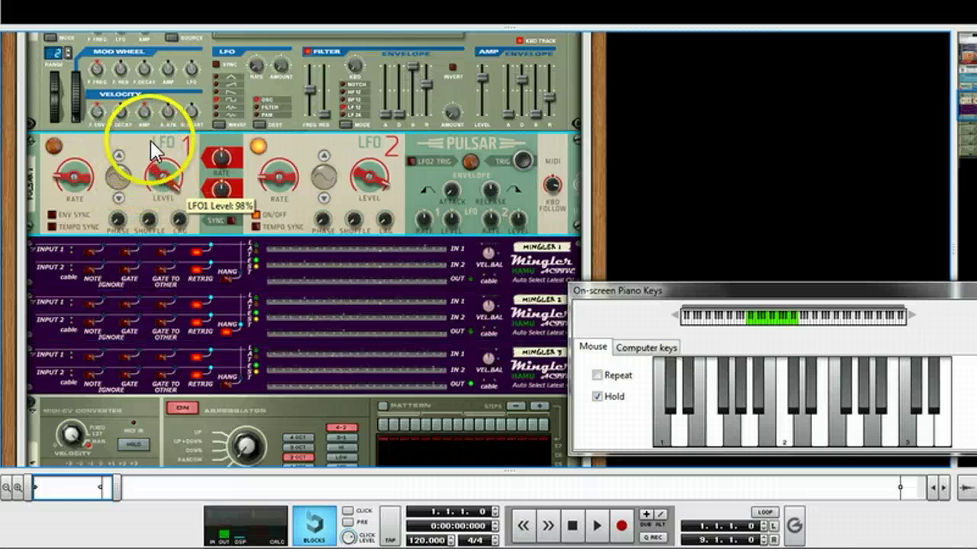
click(357, 174)
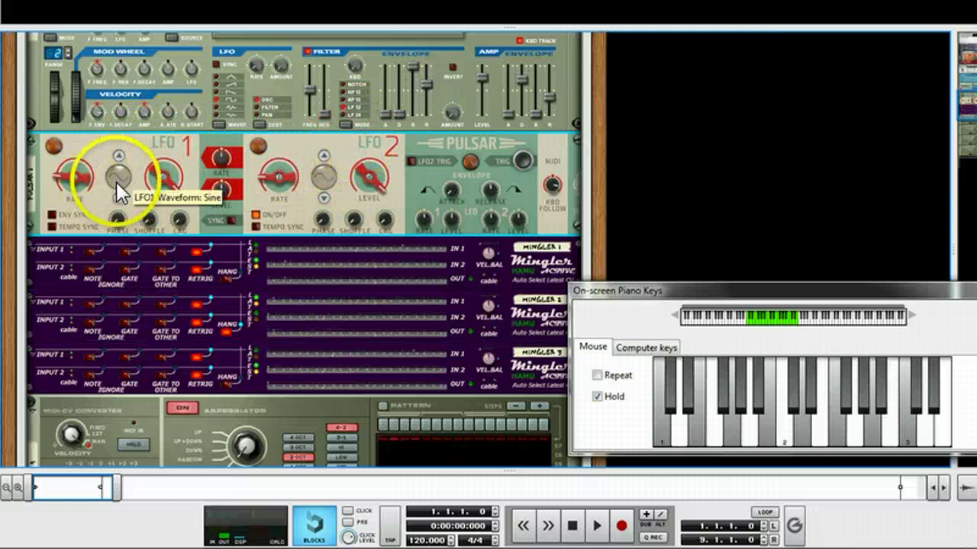
click(114, 152)
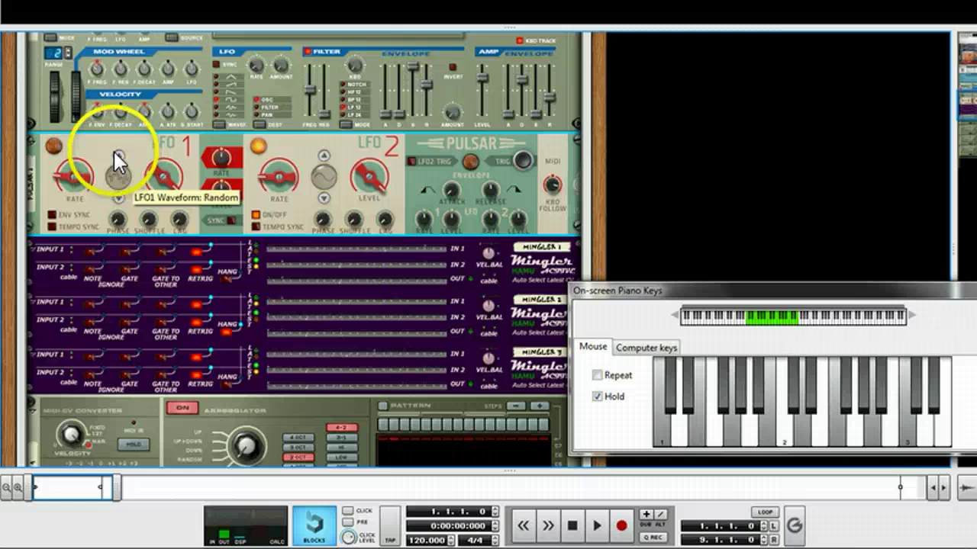
Set Pulsar's LFO 1 waveform to Sine and turn off Retrig for both inputs on all three Mingler devices.
click(116, 198)
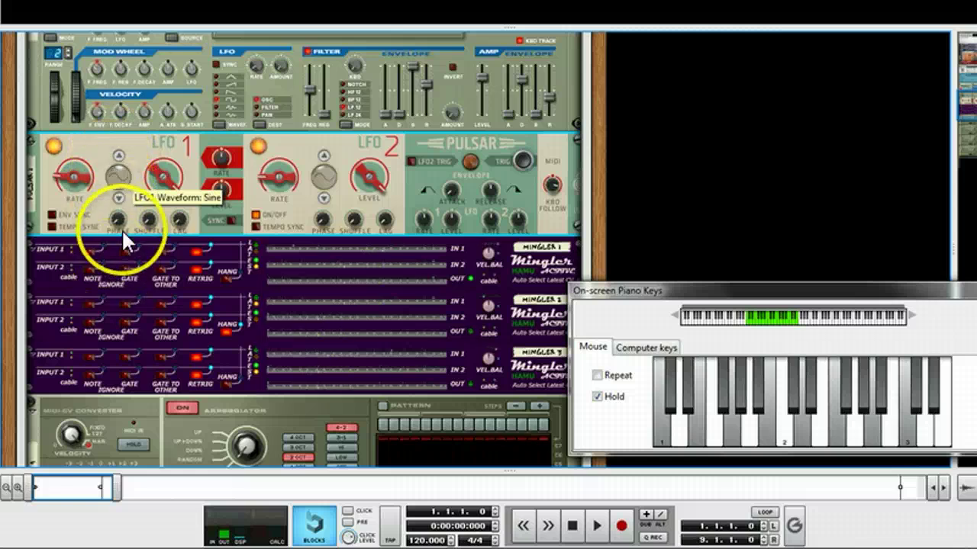
click(202, 249)
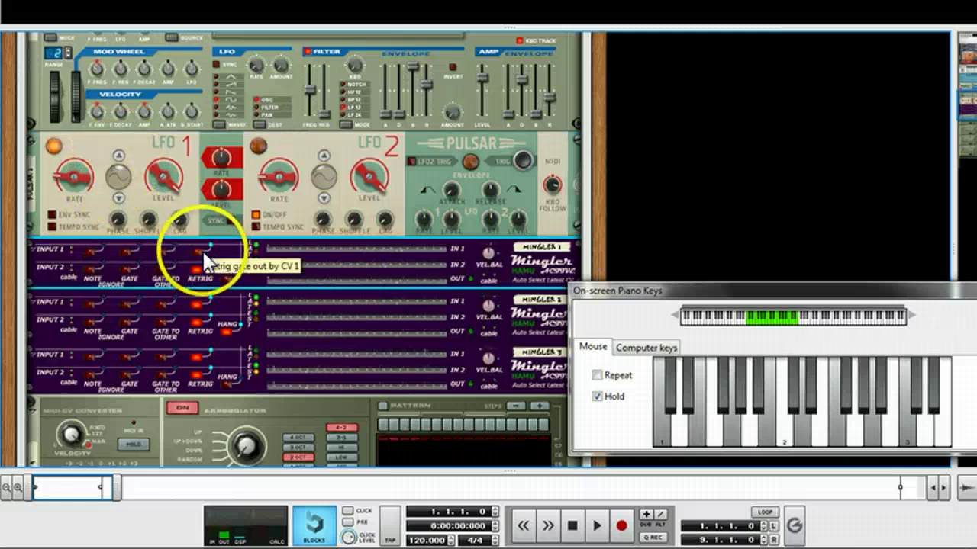
click(197, 303)
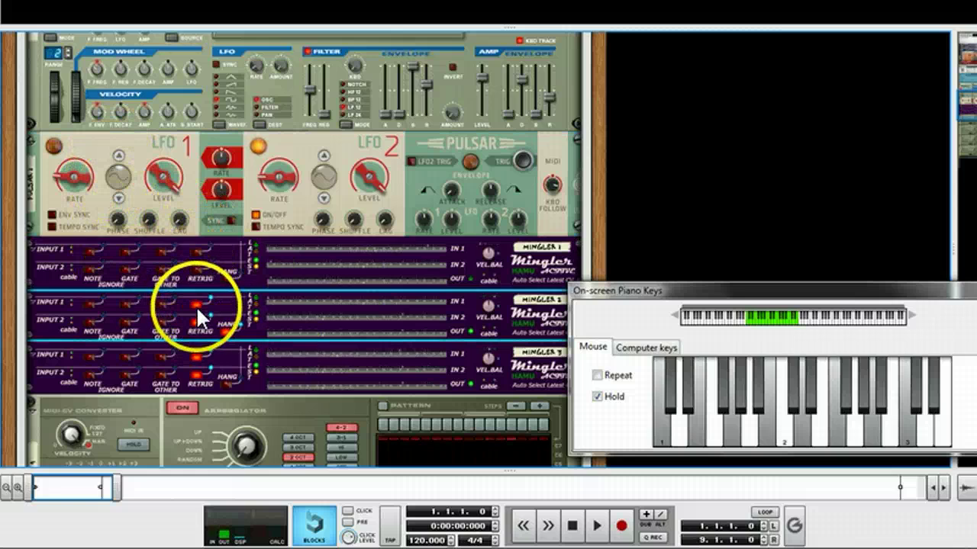
click(198, 350)
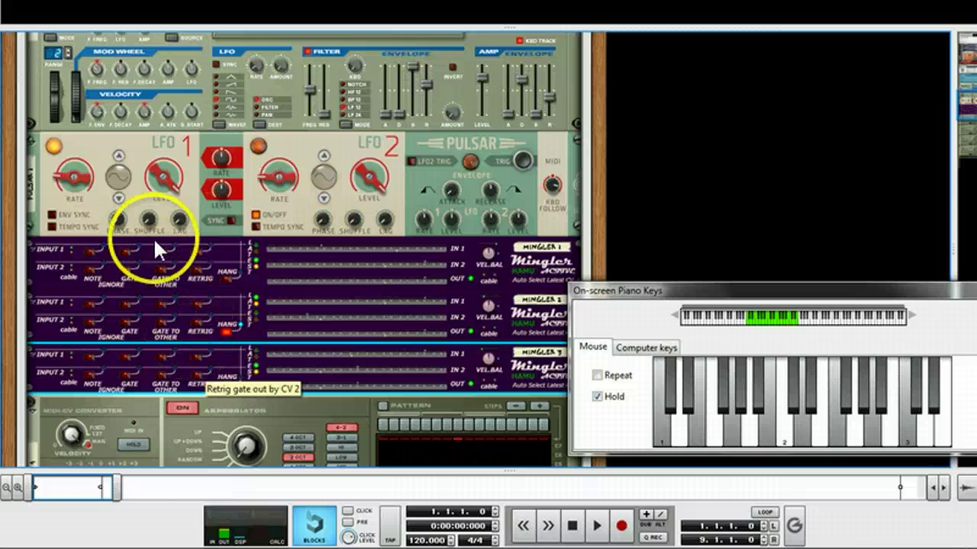
Switch the waveforms of both Pulsar LFO 1 and LFO 2 to Square.
click(120, 176)
click(120, 170)
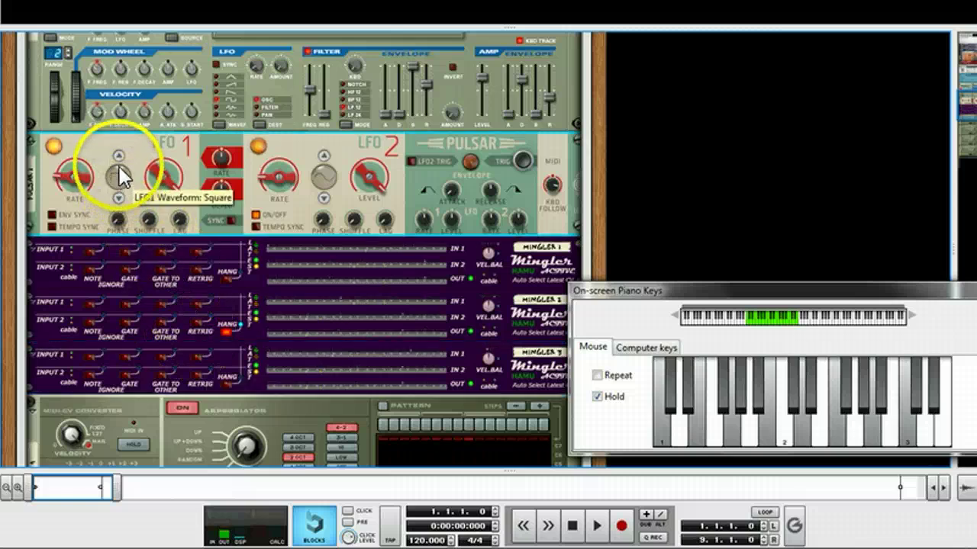
click(331, 167)
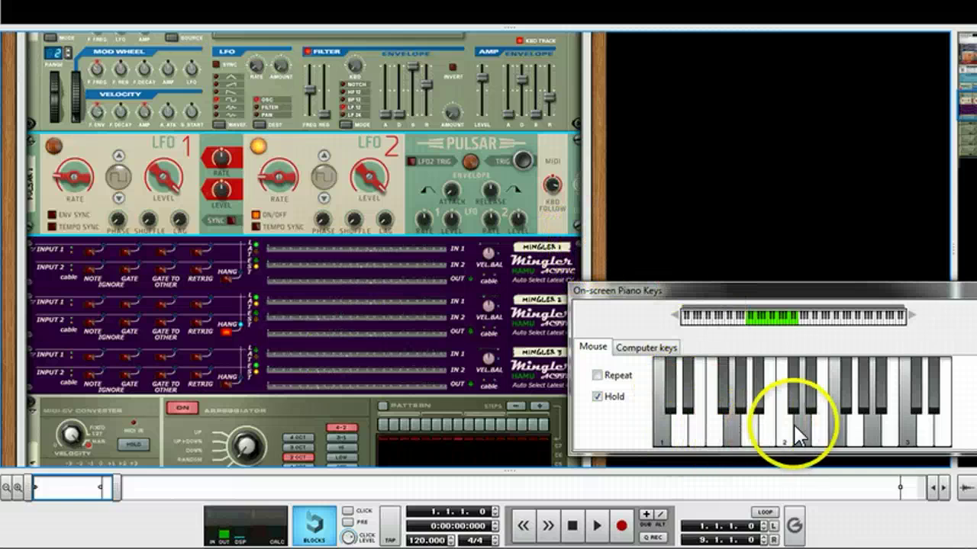
Release the held notes one by one on the on-screen piano until no key is held.
click(829, 428)
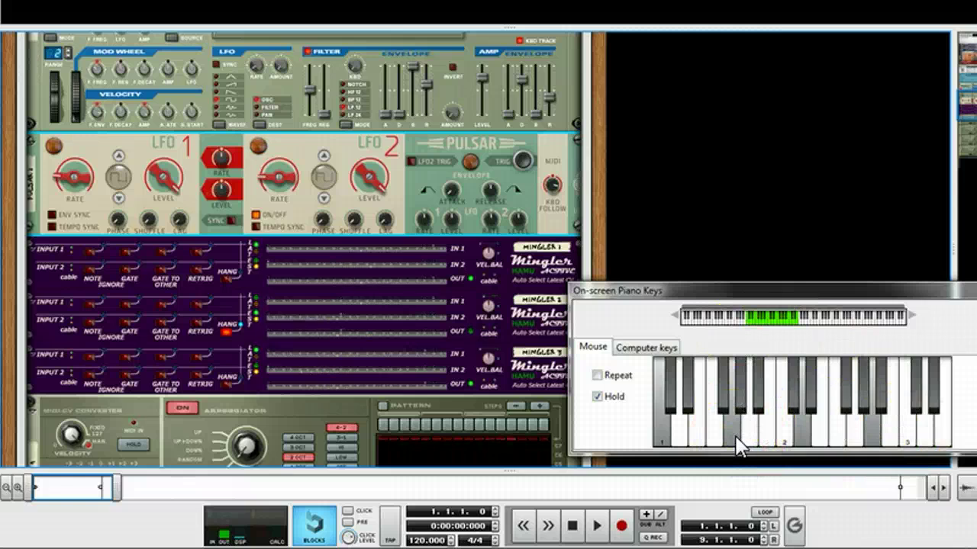
click(878, 435)
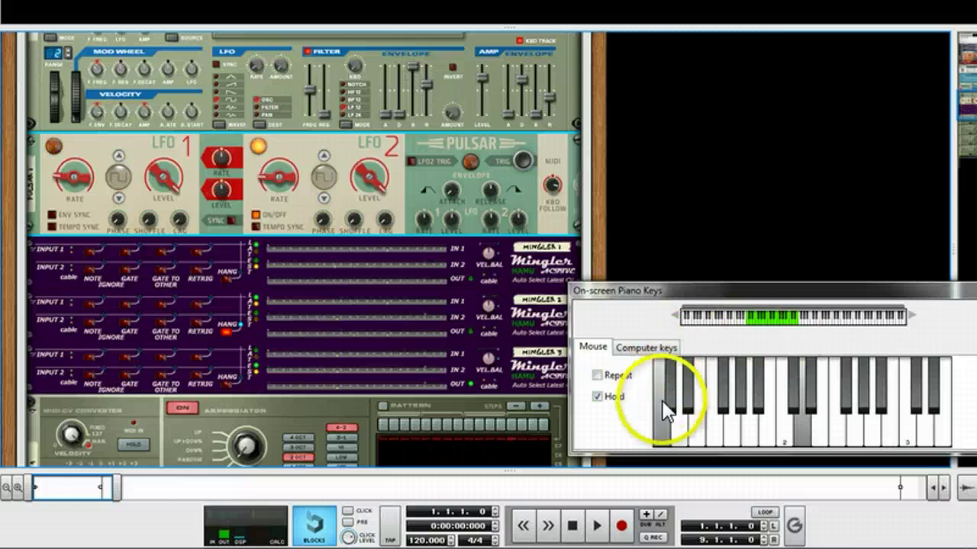
click(669, 439)
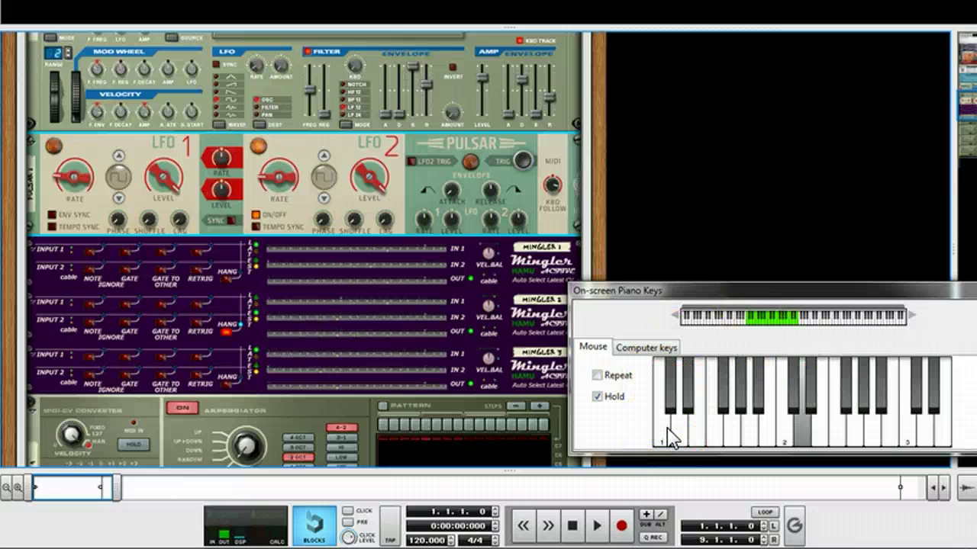
click(809, 439)
click(807, 438)
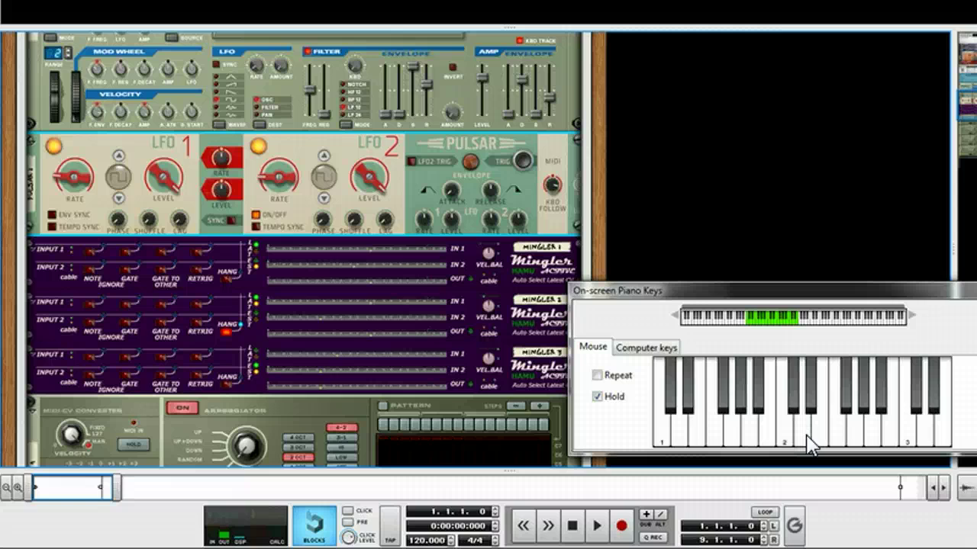